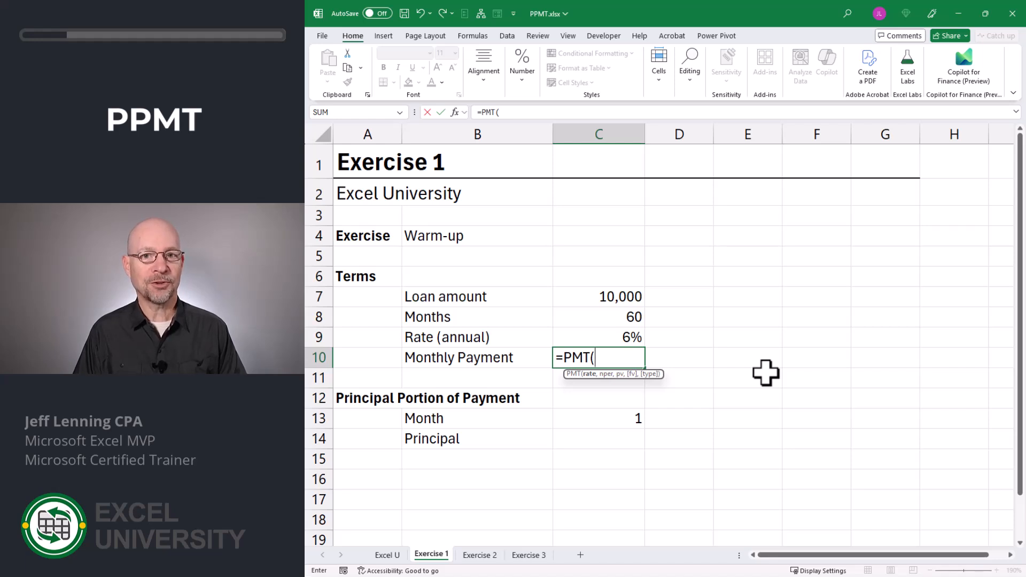
Complete =PMT(C9/12,C8,C7) in C10 for a monthly payment of ($193.33).
key(Up)
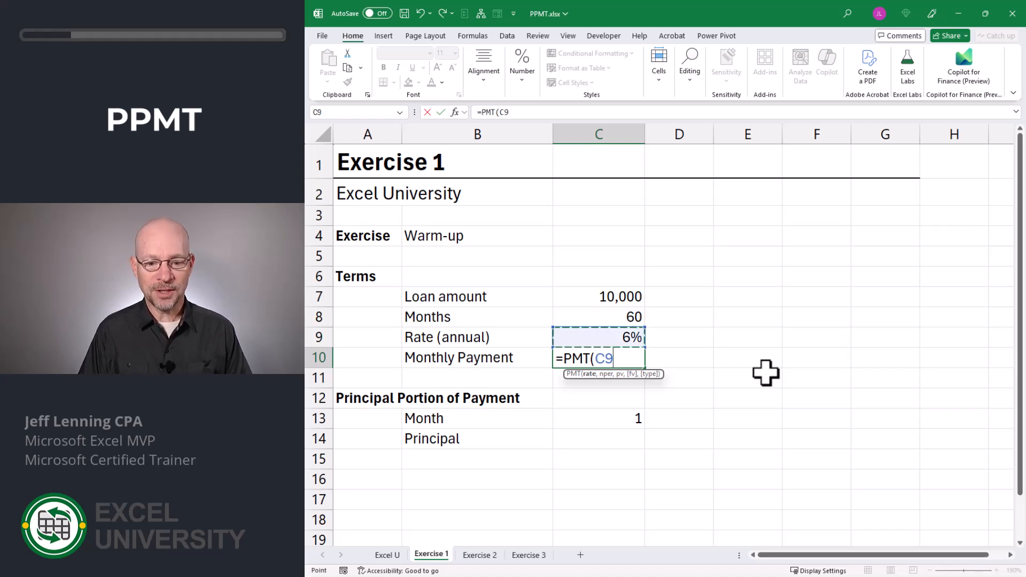
text(/12,)
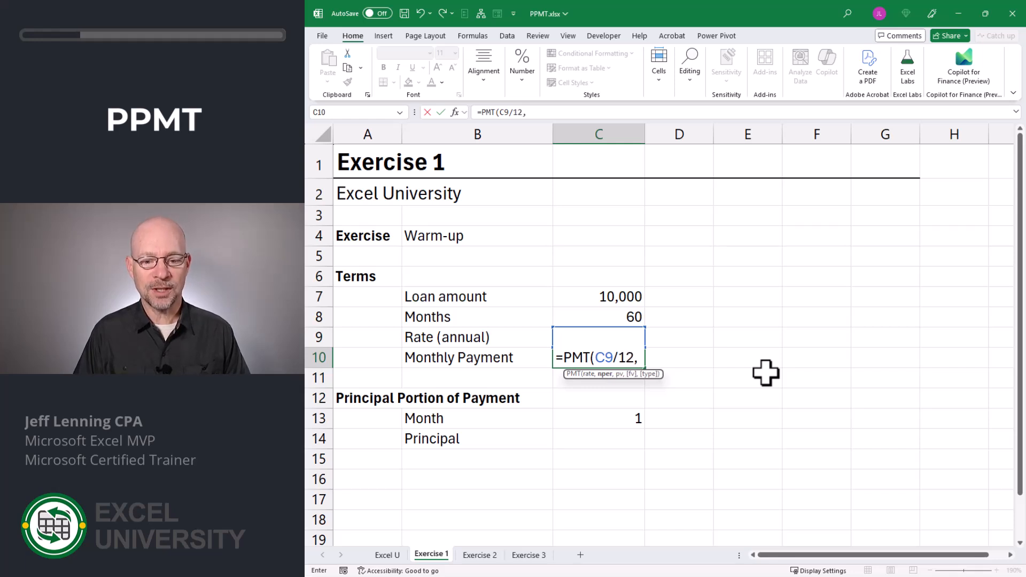
key(Up)
key(Up)
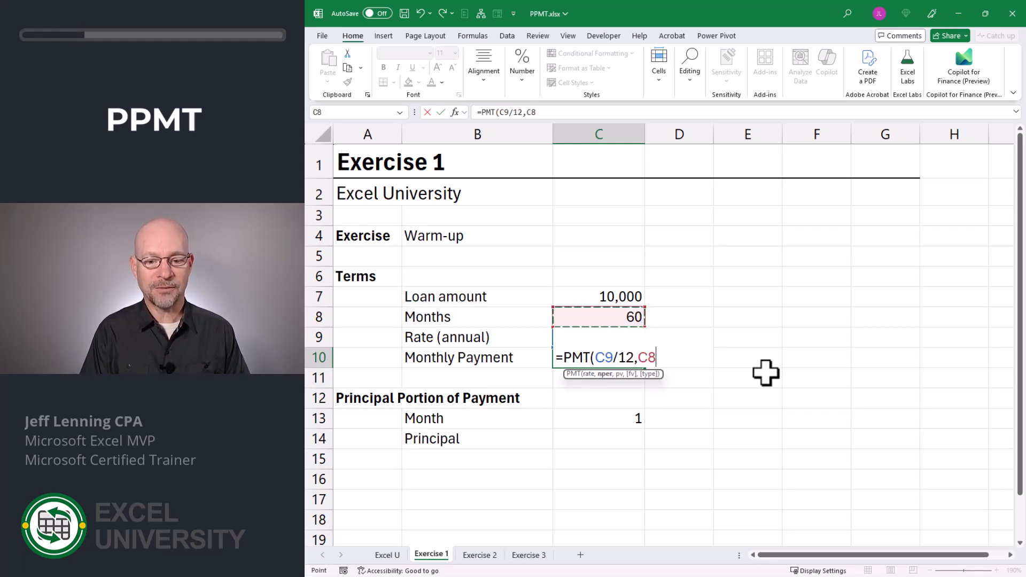
text(,)
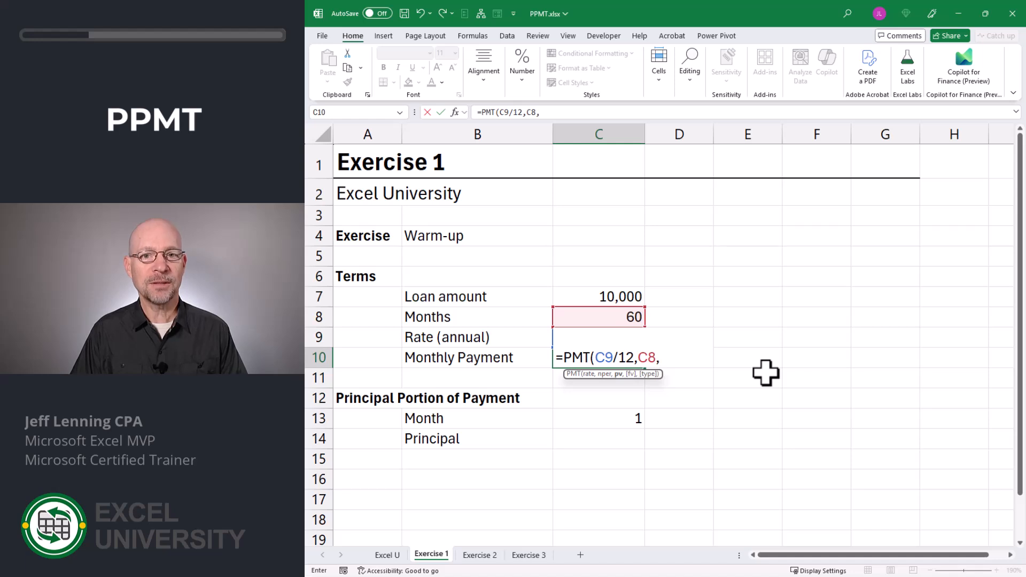
key(Up)
key(Up)
key(Up)
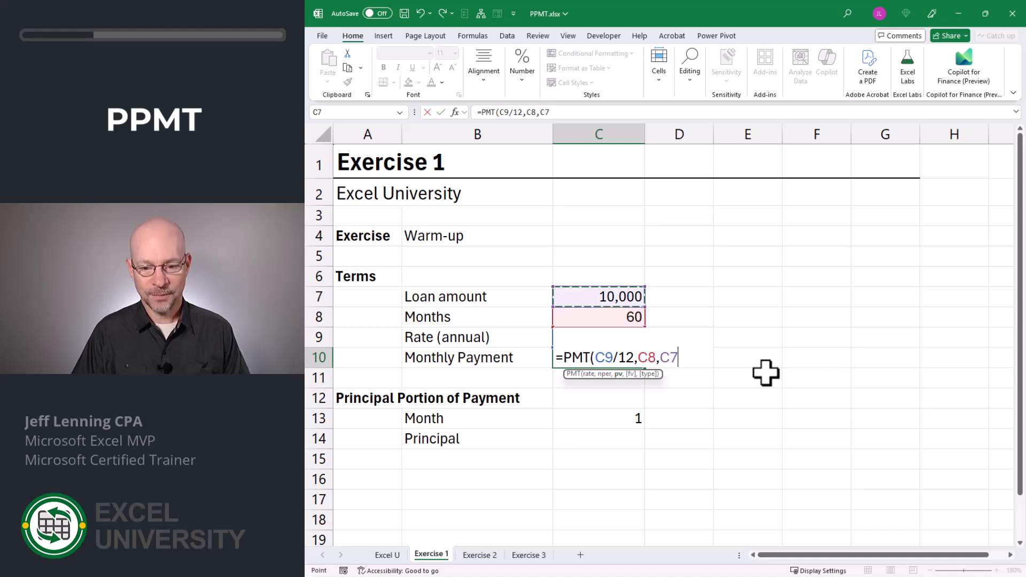
text())
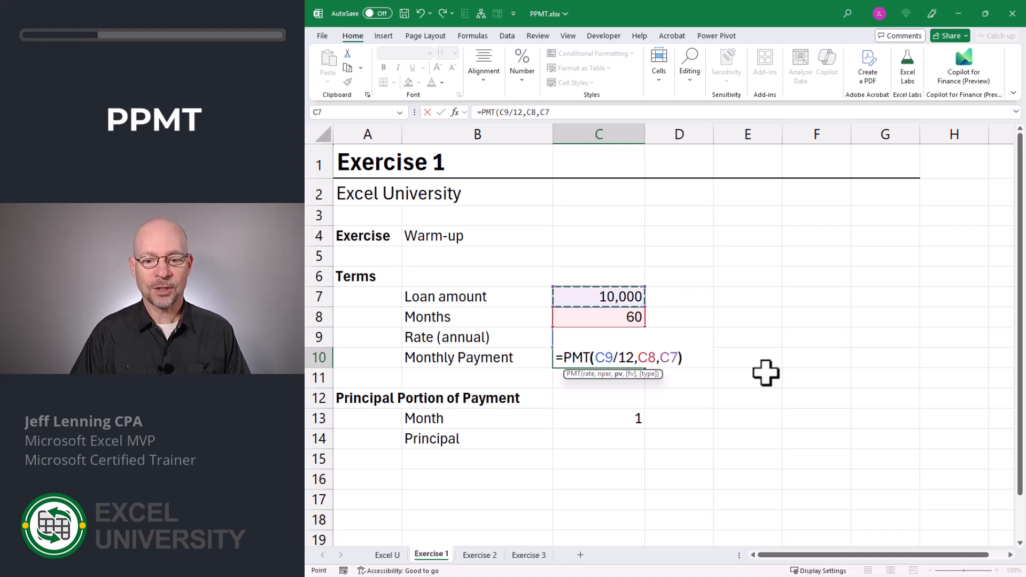
key(Return)
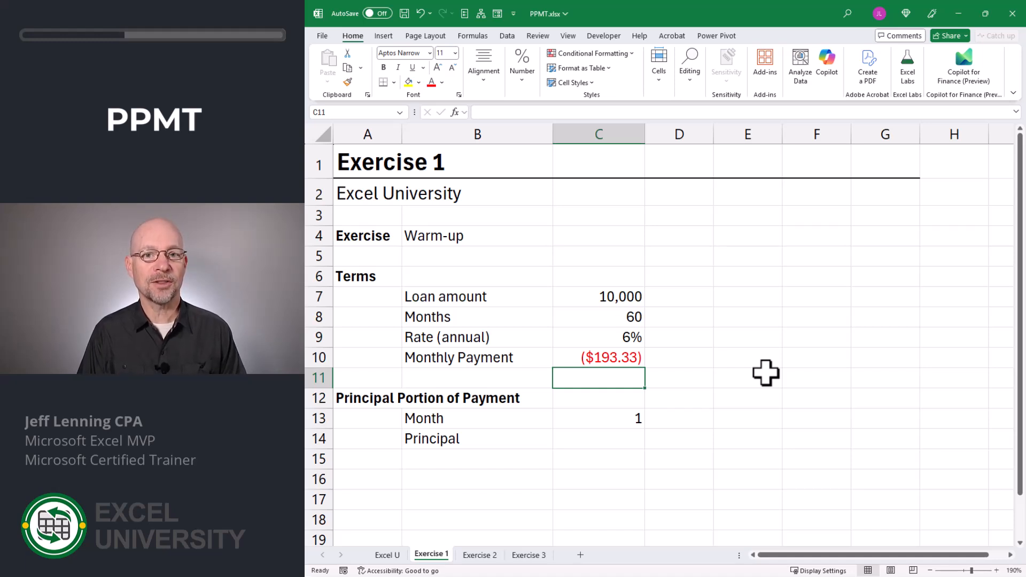
key(Down)
key(Down)
key(Down)
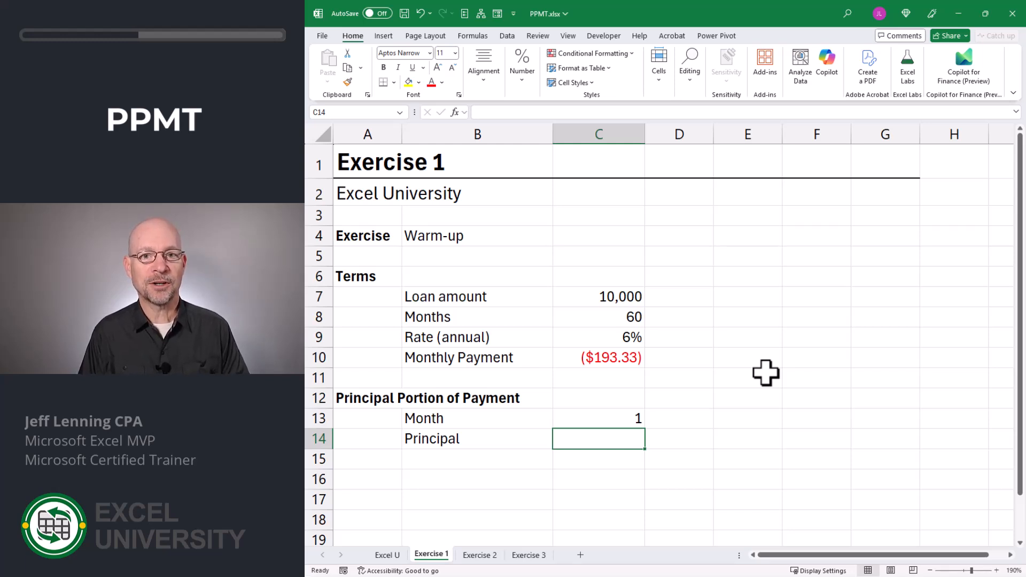
Enter =PPMT(C9/12,1,C8,C7) in C14, giving a first-month principal of ($143.33).
text(=ppmt)
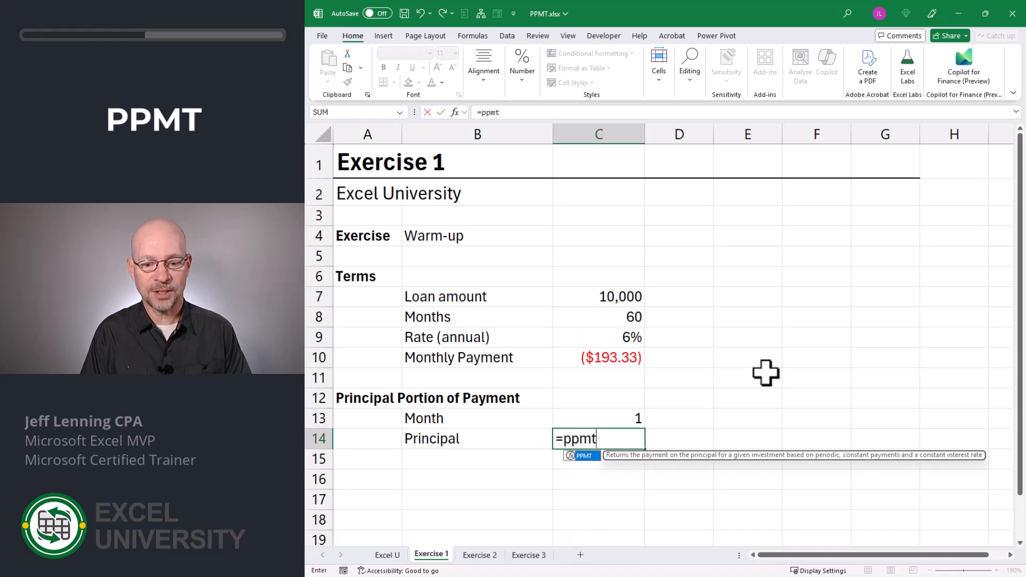
key(Tab)
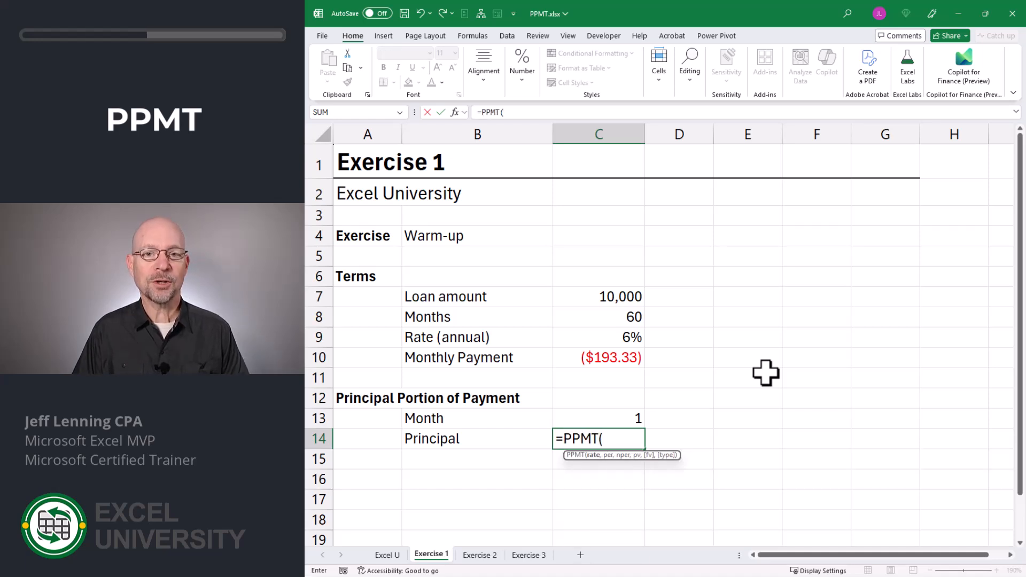
key(Up)
key(Up)
key(Up)
key(Up)
key(Up)
key(Up)
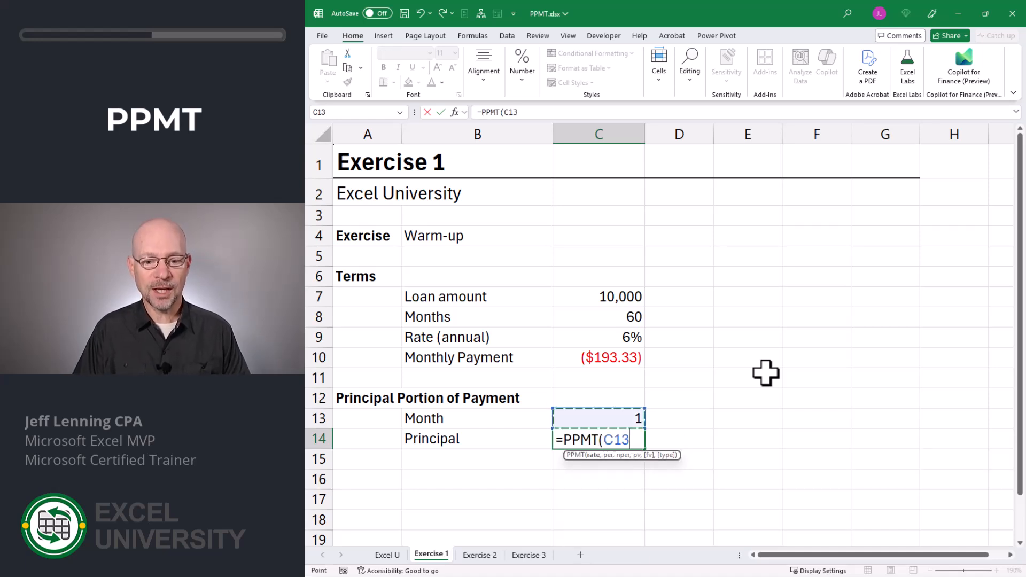
key(Down)
text(/12,)
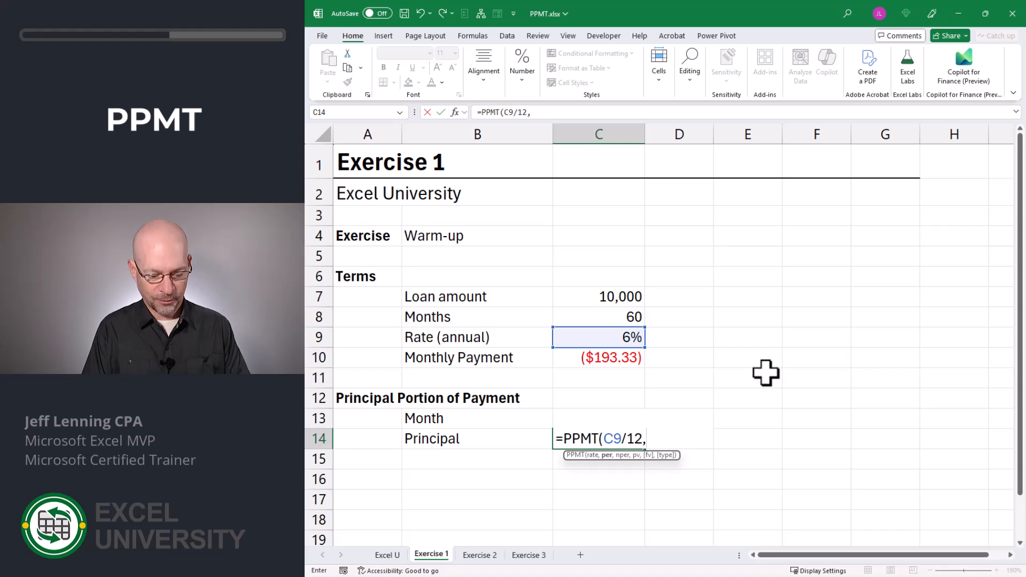
text(1,)
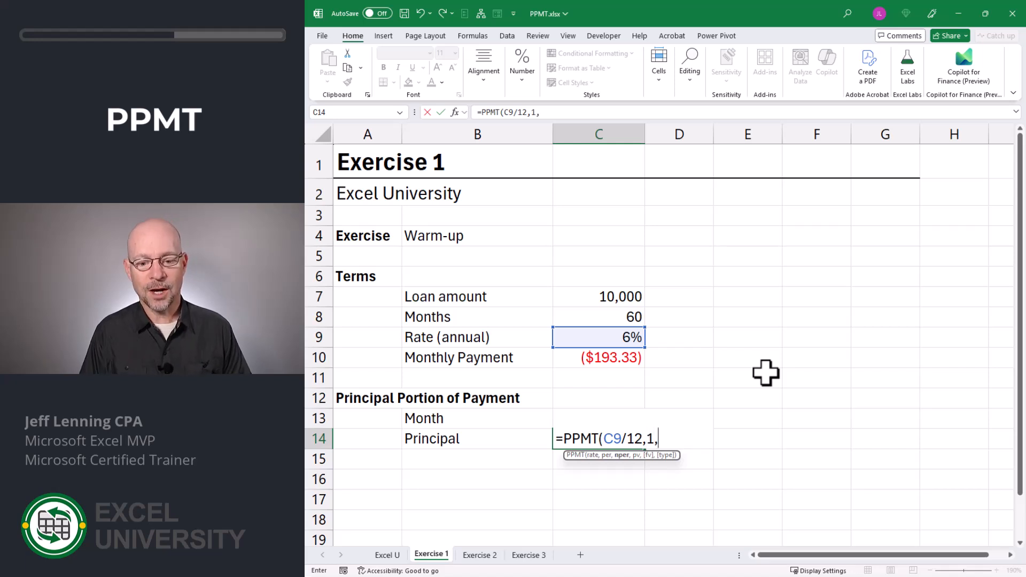
key(Up)
key(Up)
key(Up)
key(Up)
key(Up)
key(Up)
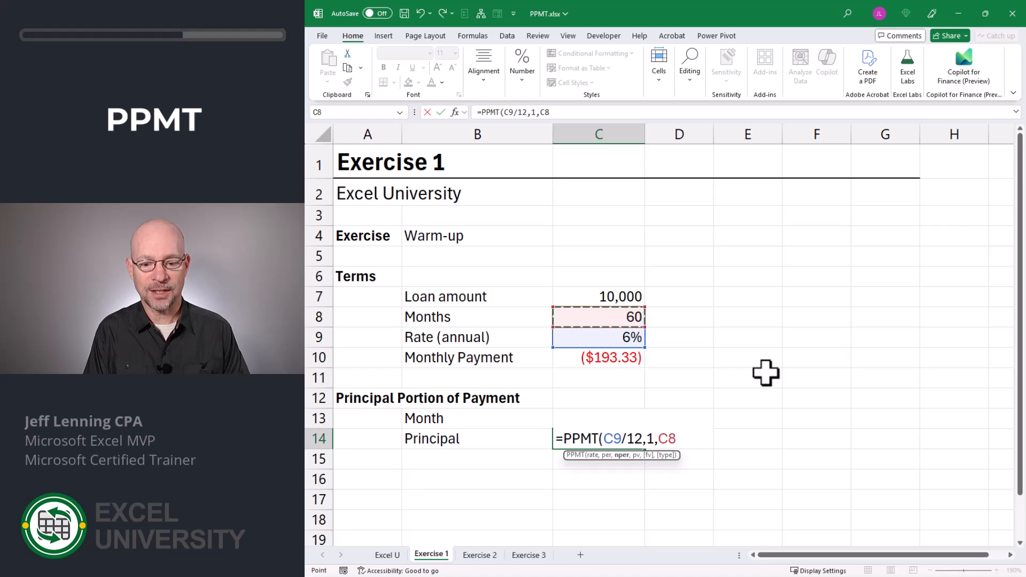
text(,)
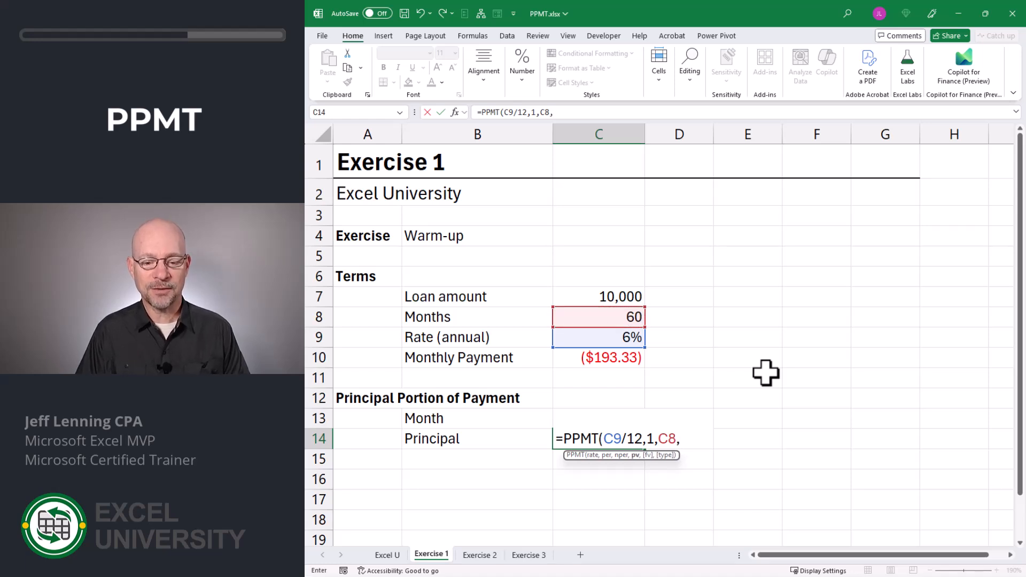
key(Up)
key(Up)
key(Up)
key(Up)
key(Up)
key(Up)
key(Up)
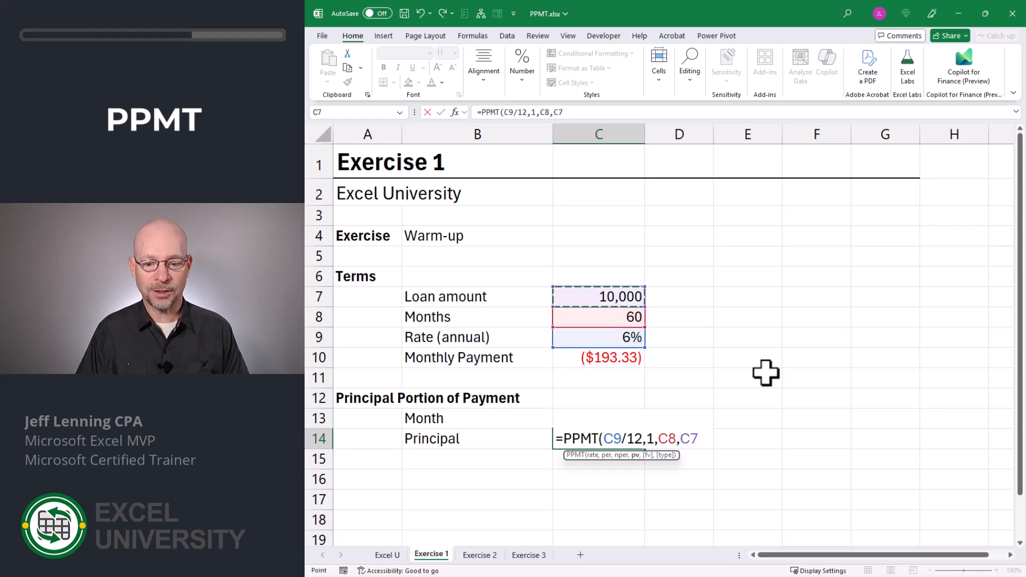
text())
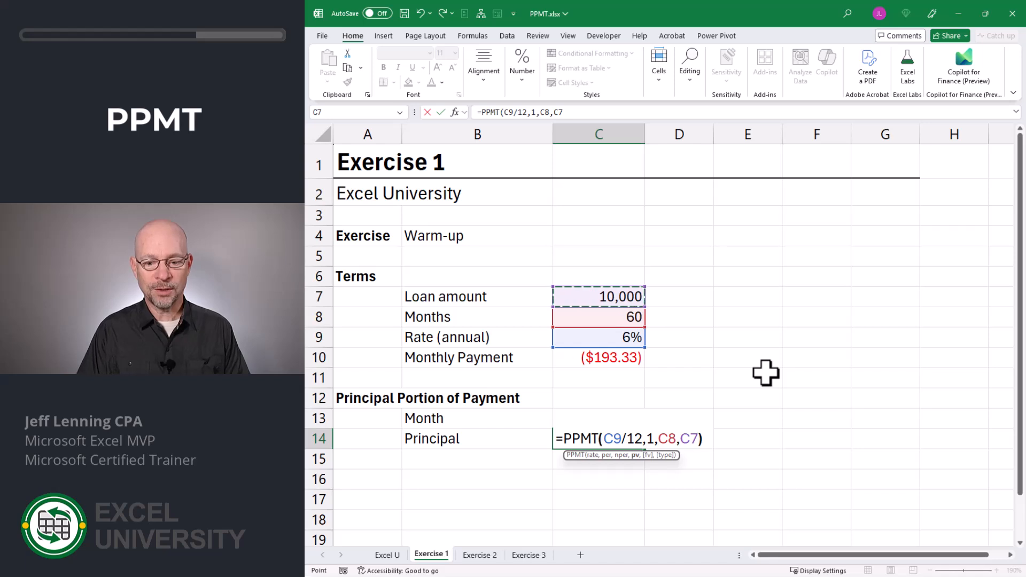
key(Return)
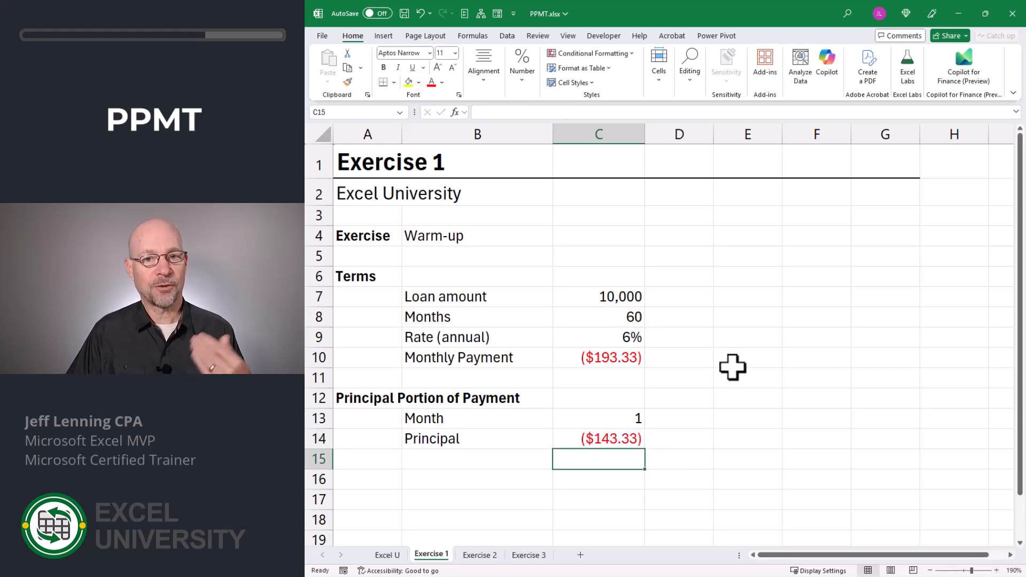
Edit the C14 principal formula to use month cell C13 instead of the fixed 1.
click(624, 357)
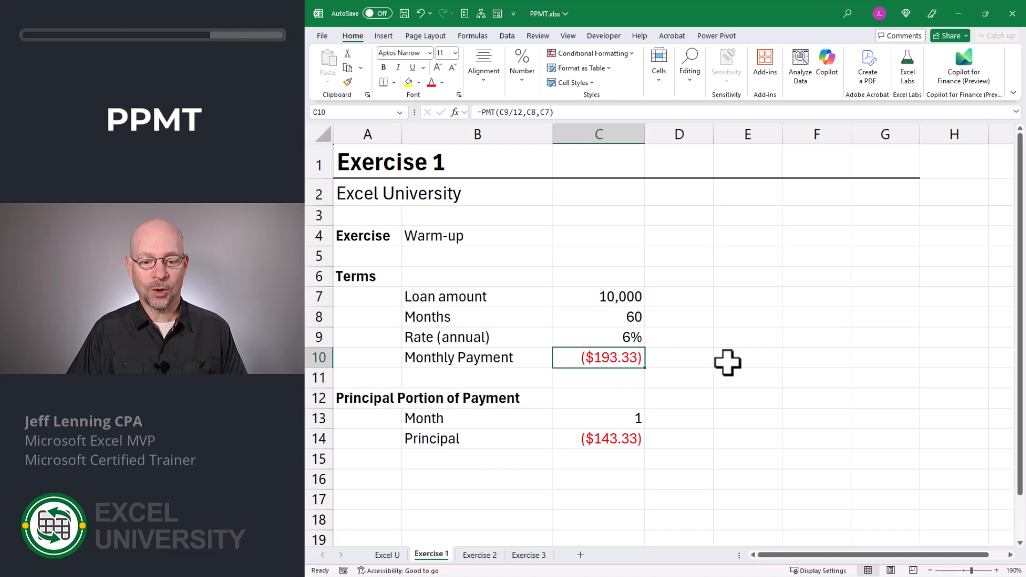
click(625, 438)
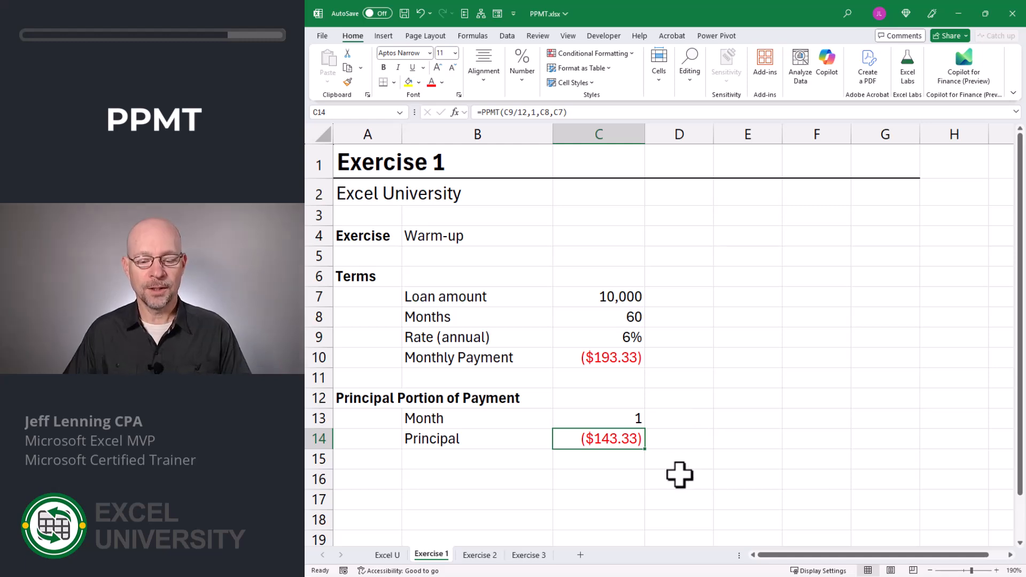
key(F2)
key(Left)
key(Left)
key(Left)
key(Left)
key(Left)
key(Left)
key(Left)
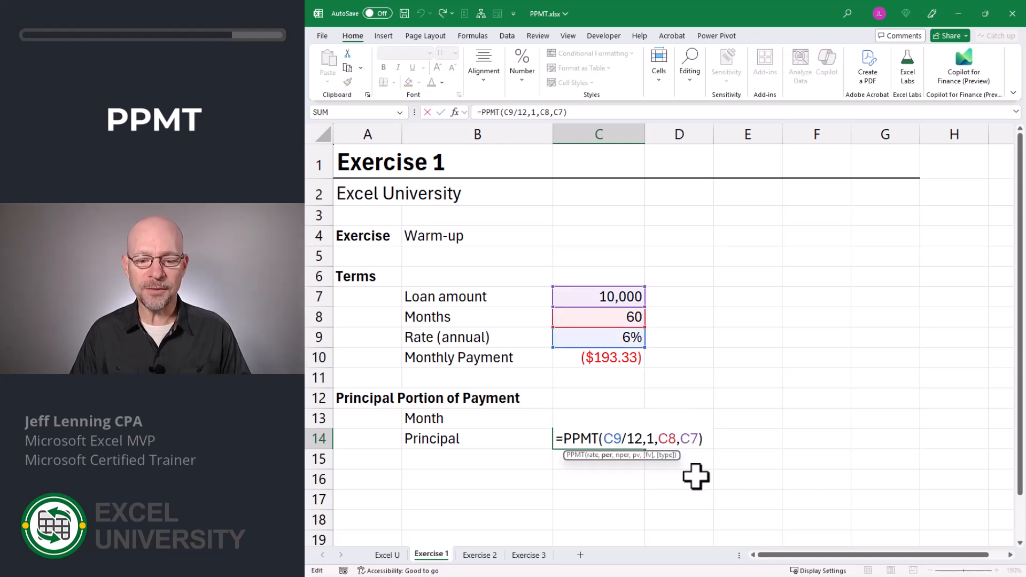
key(BackSpace)
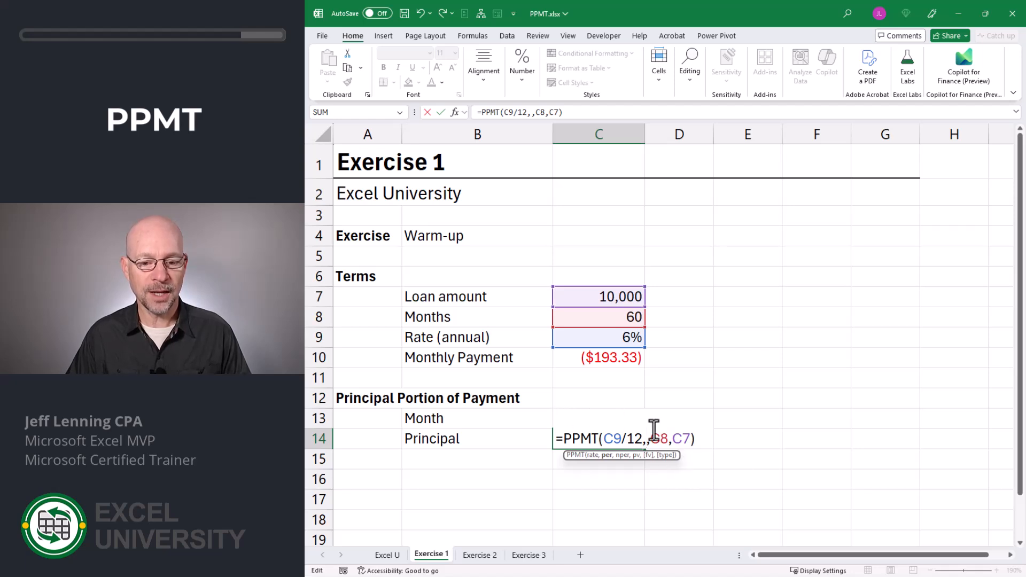
key(F2)
key(Up)
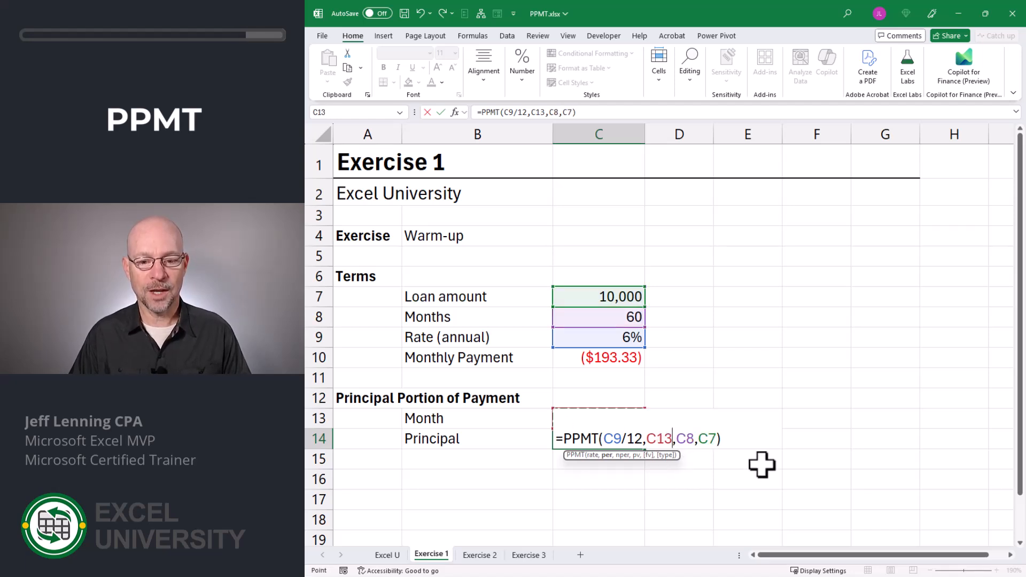
key(Return)
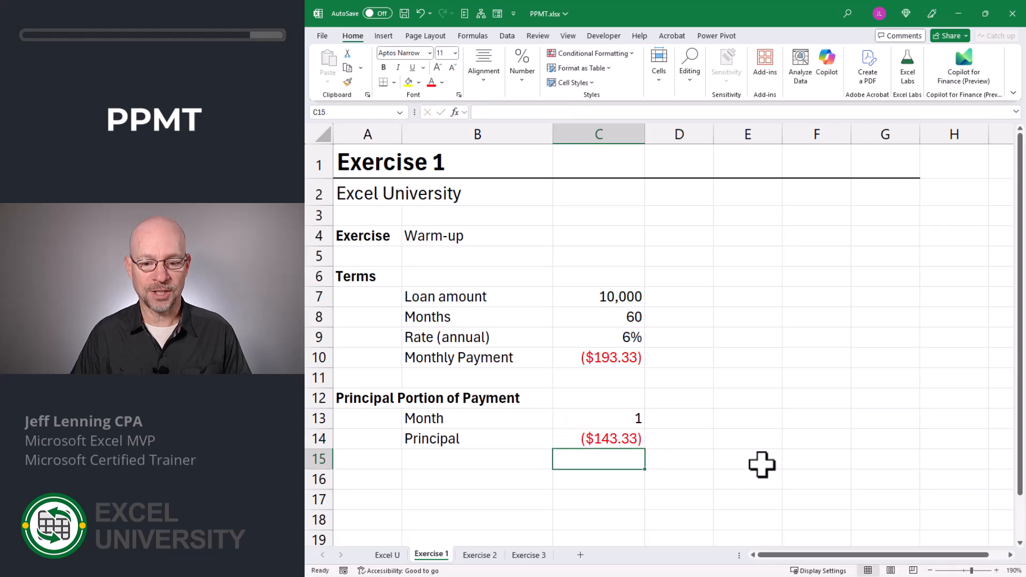
Test the principal by entering months 24 and then 36 in C13.
key(Up)
key(Up)
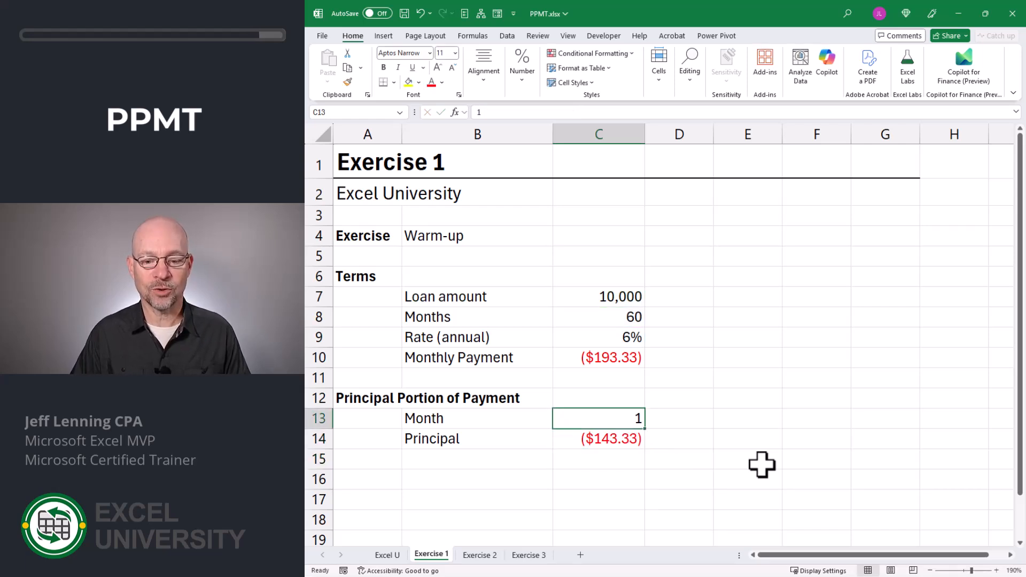
text(24)
key(ctrl+Return)
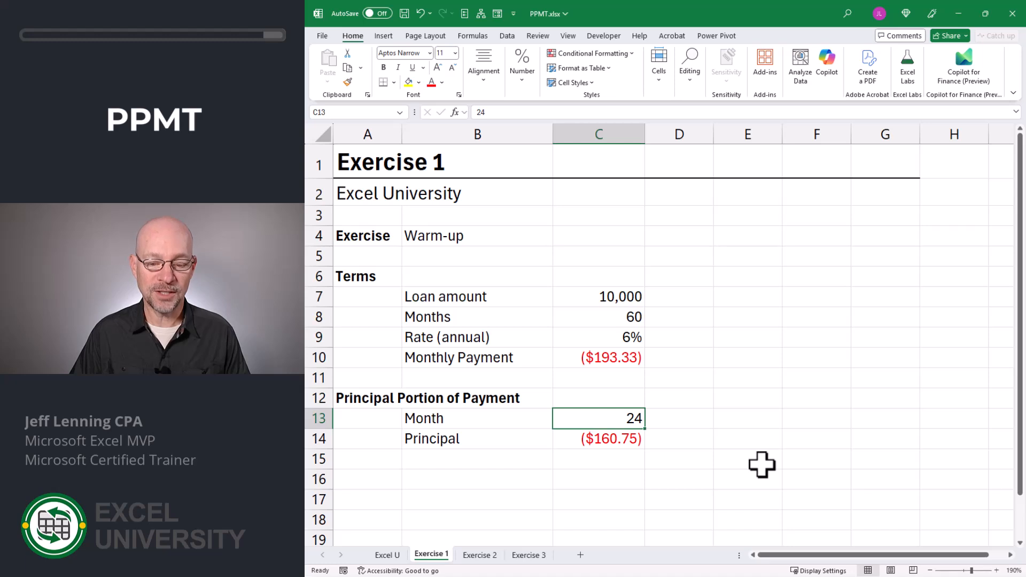
text(36)
key(ctrl+Return)
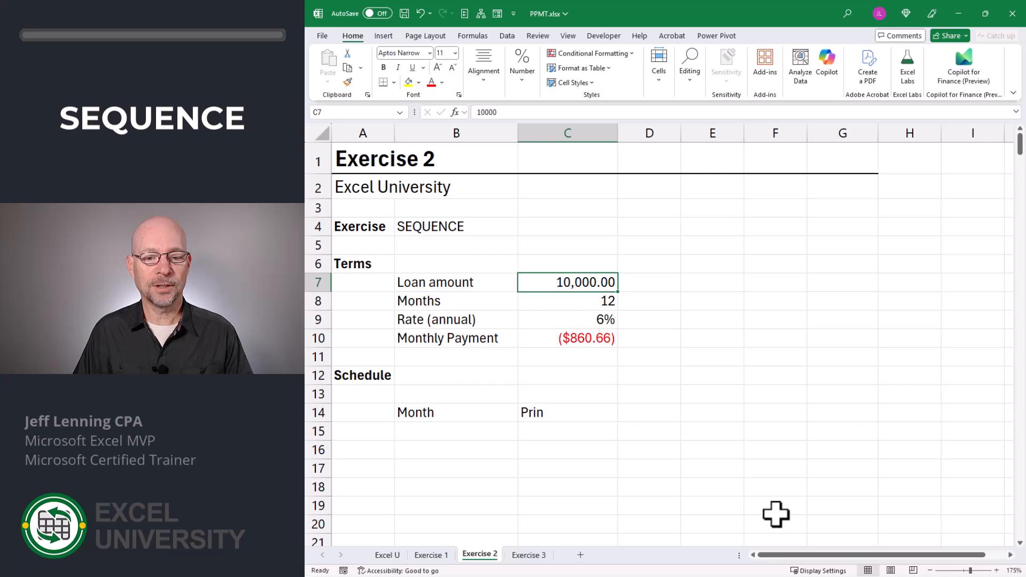
key(Down)
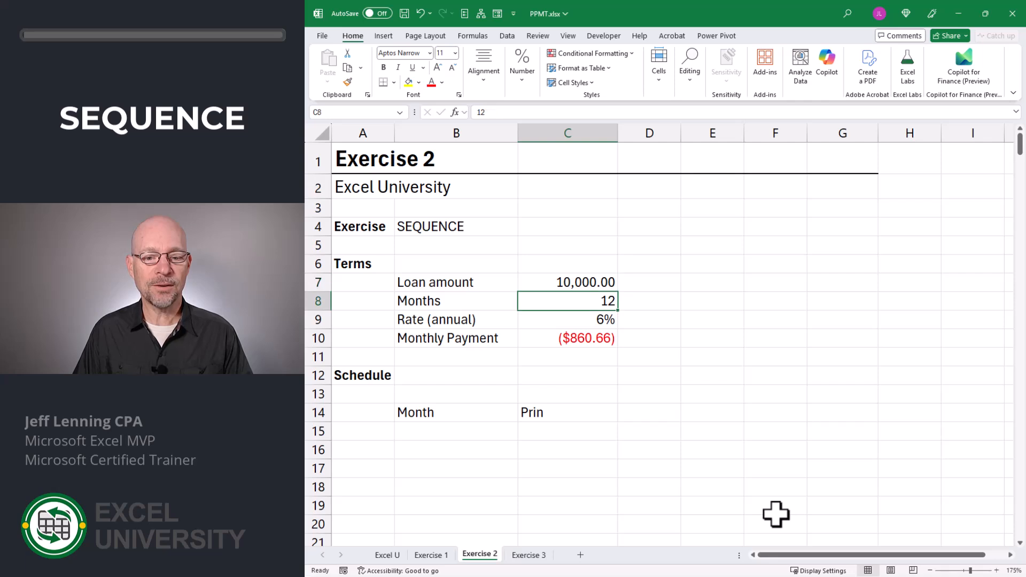
key(Down)
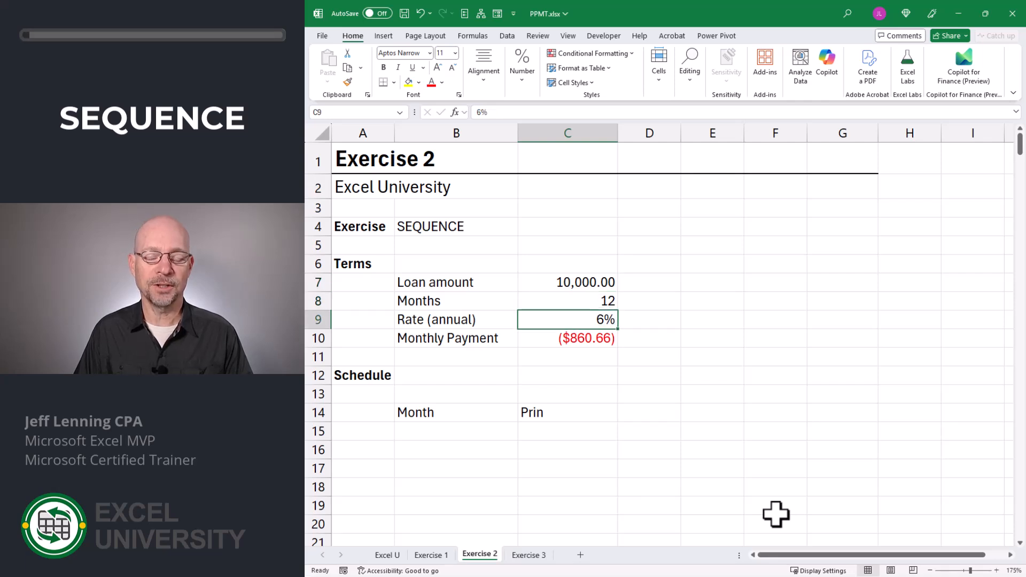
key(Down)
key(F2)
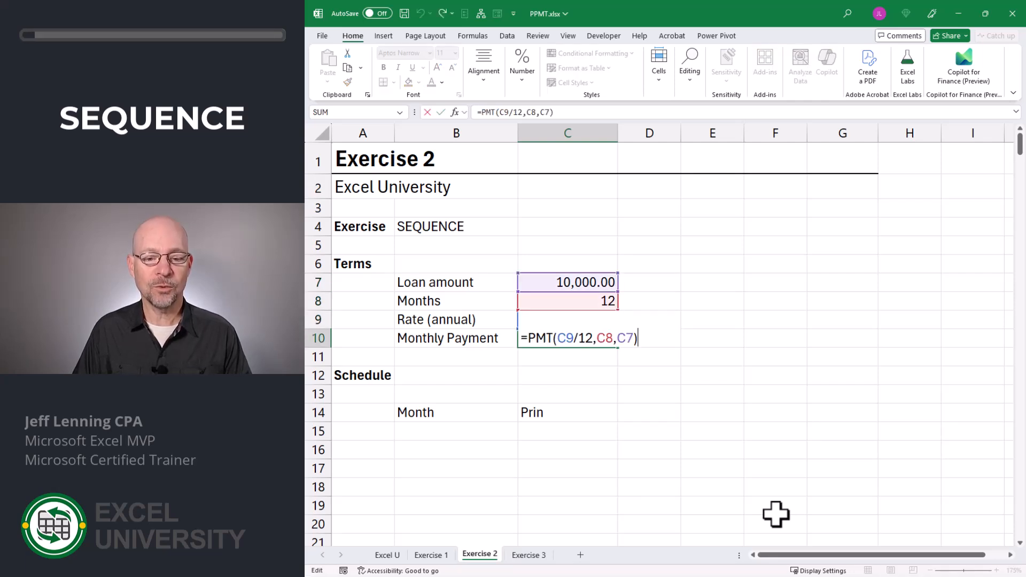
key(Escape)
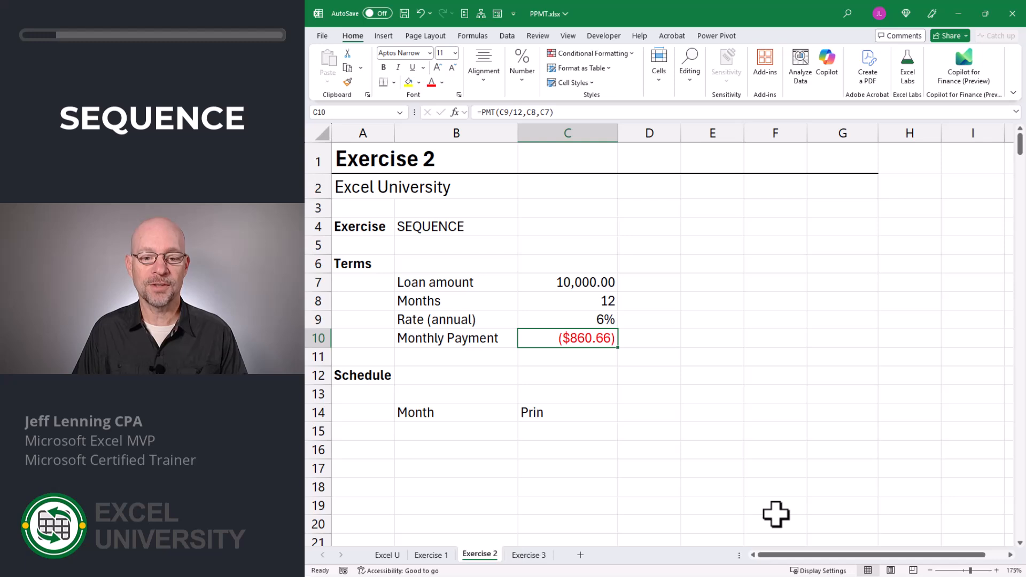
key(Down)
key(Down)
key(Down)
key(Down)
key(Down)
key(Left)
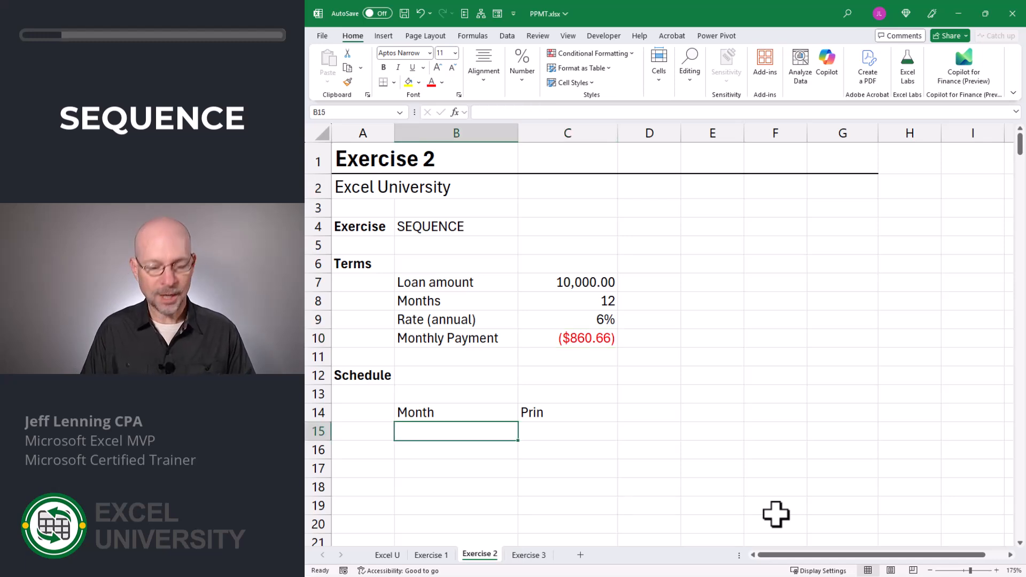
Enter =SEQUENCE(C8) in B15 to spill months 1 to 12.
text(=seq)
key(Tab)
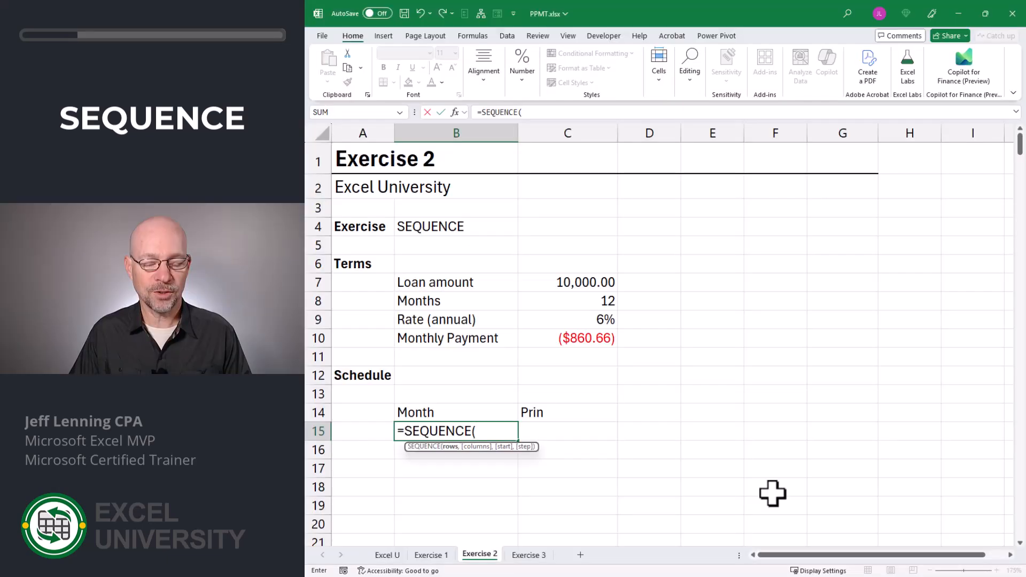
click(589, 302)
text())
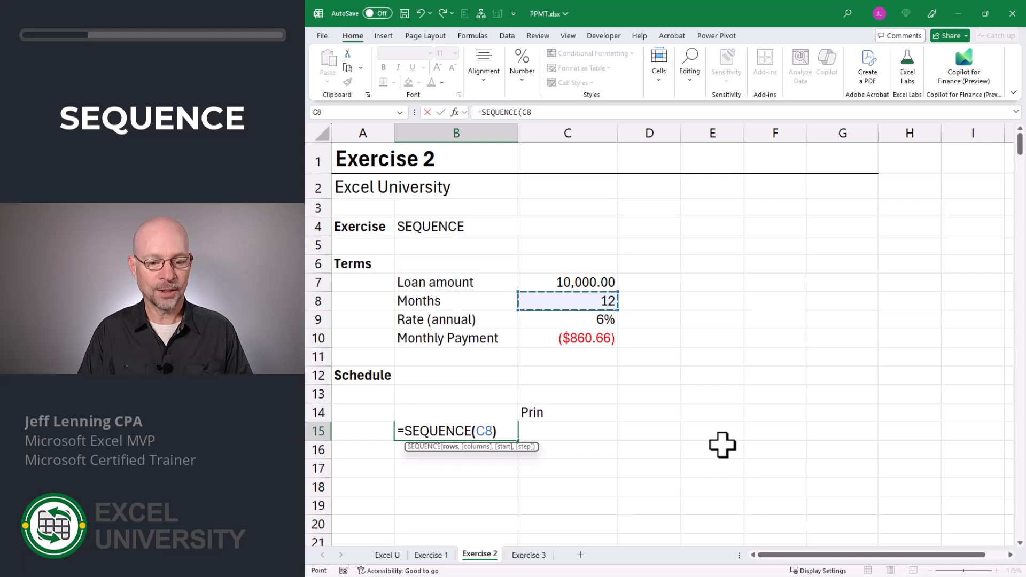
key(Return)
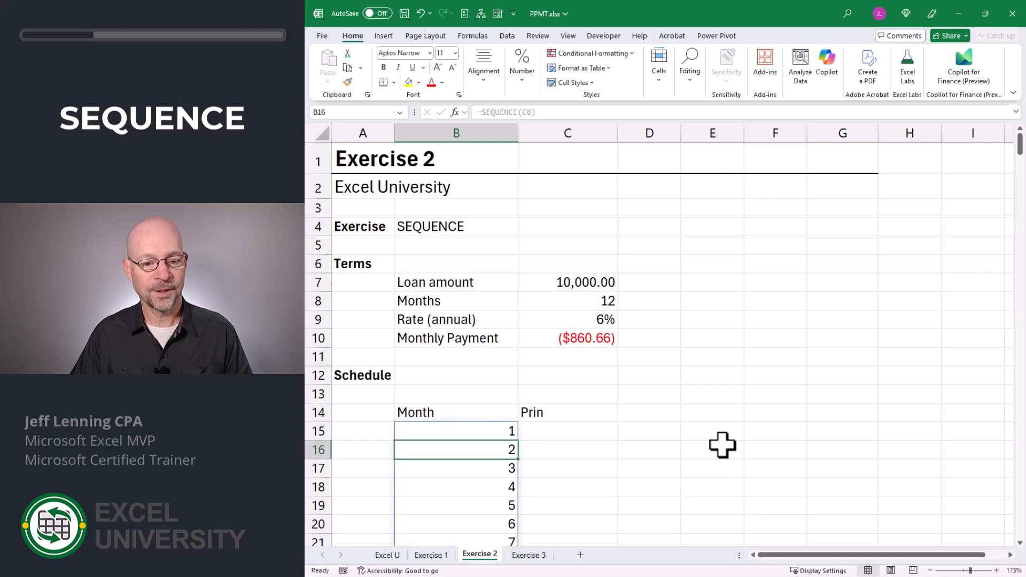
scroll(722, 444, down, 3)
scroll(723, 444, up, 3)
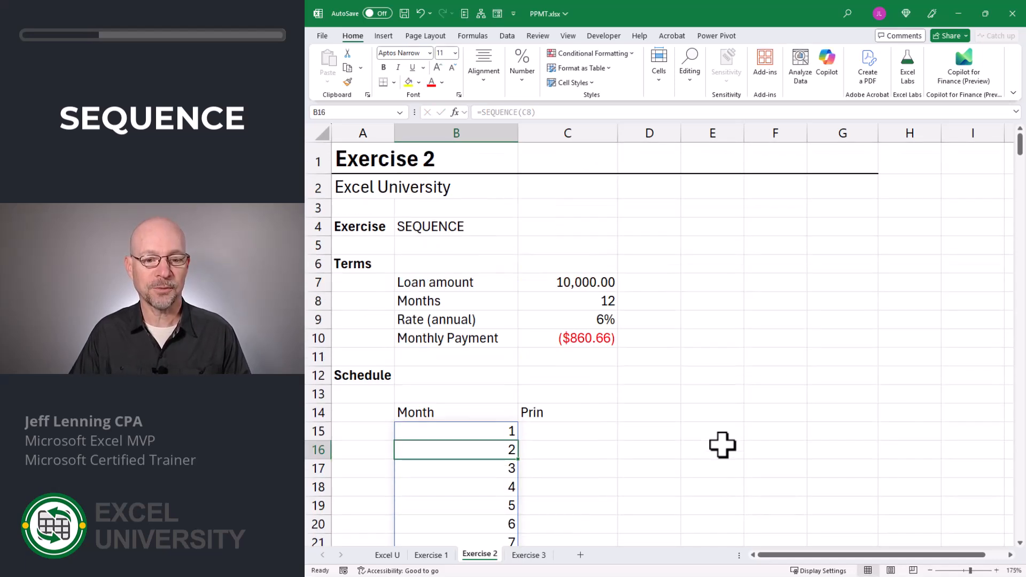
Test the spill by changing Months in C8 to 6, then back to 12.
click(610, 306)
text(6)
key(Return)
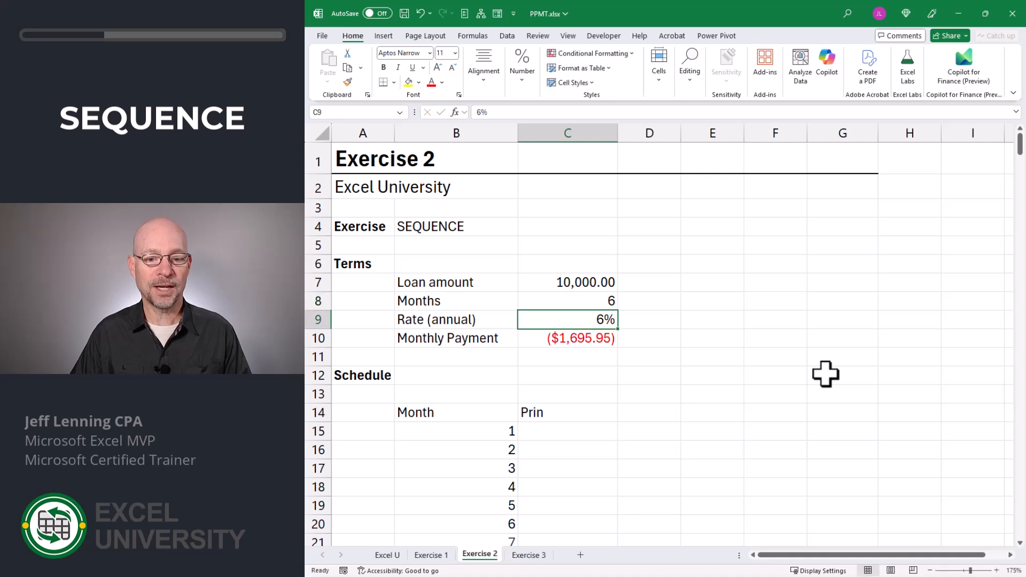
scroll(826, 375, down, 2)
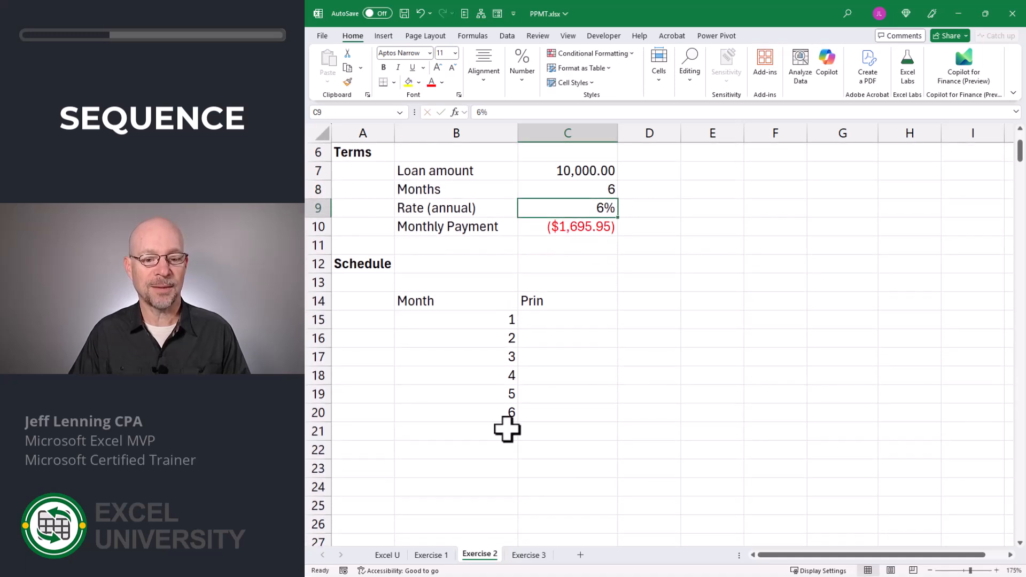
scroll(688, 405, up, 2)
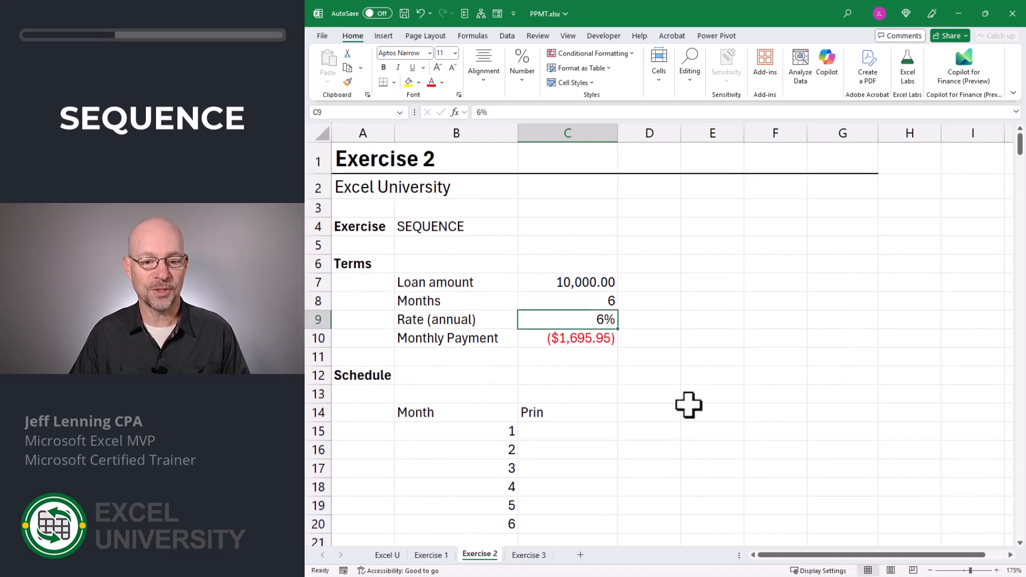
click(599, 301)
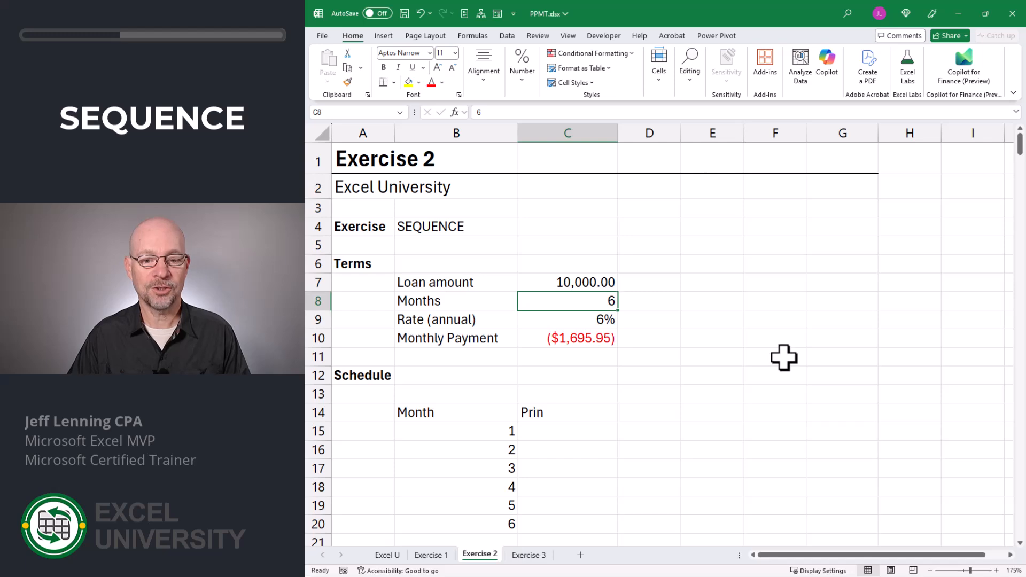
text(12)
key(Return)
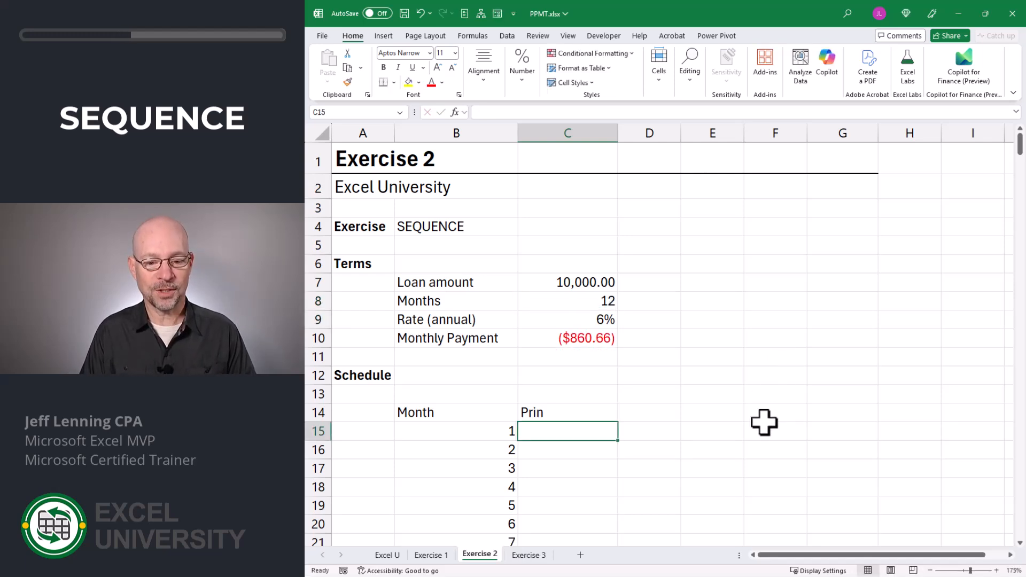
Enter =PPMT(C9/12,B15#,C8,C7) in C15, spilling principal from -810.66 to -856.38.
text(=ppmt)
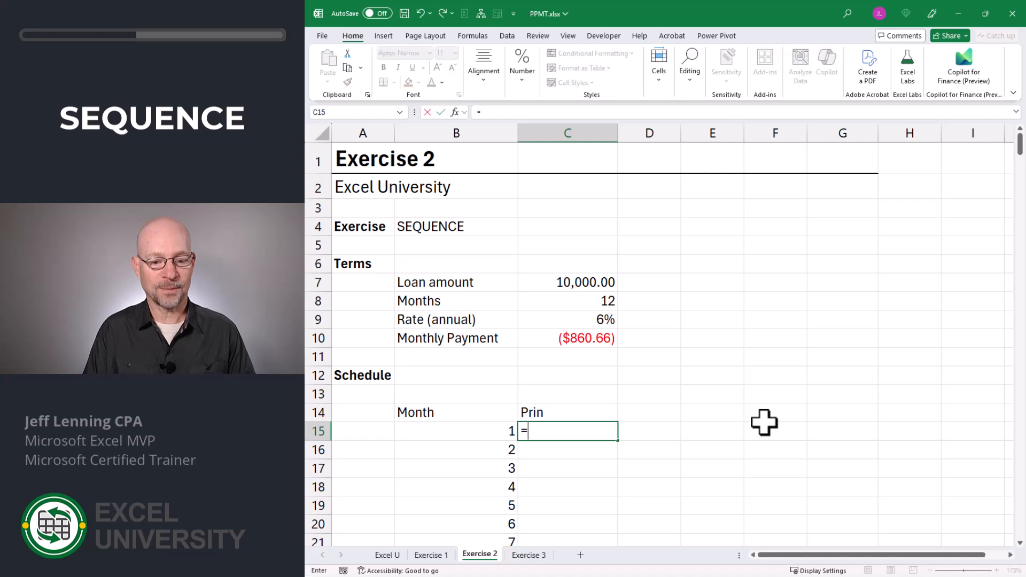
key(Tab)
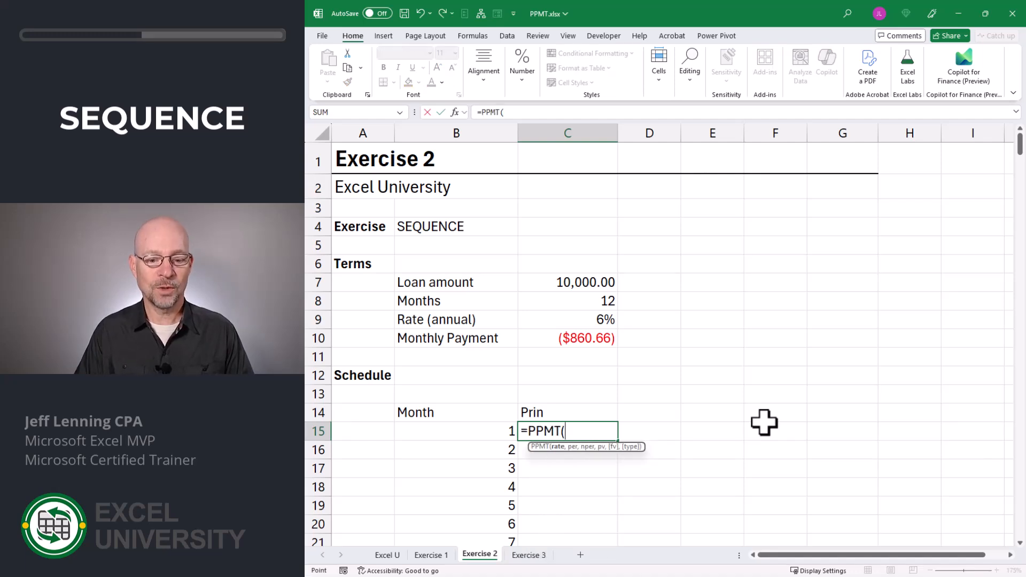
key(Up)
key(Up)
key(Up)
key(Up)
key(Up)
key(Up)
text(/12,)
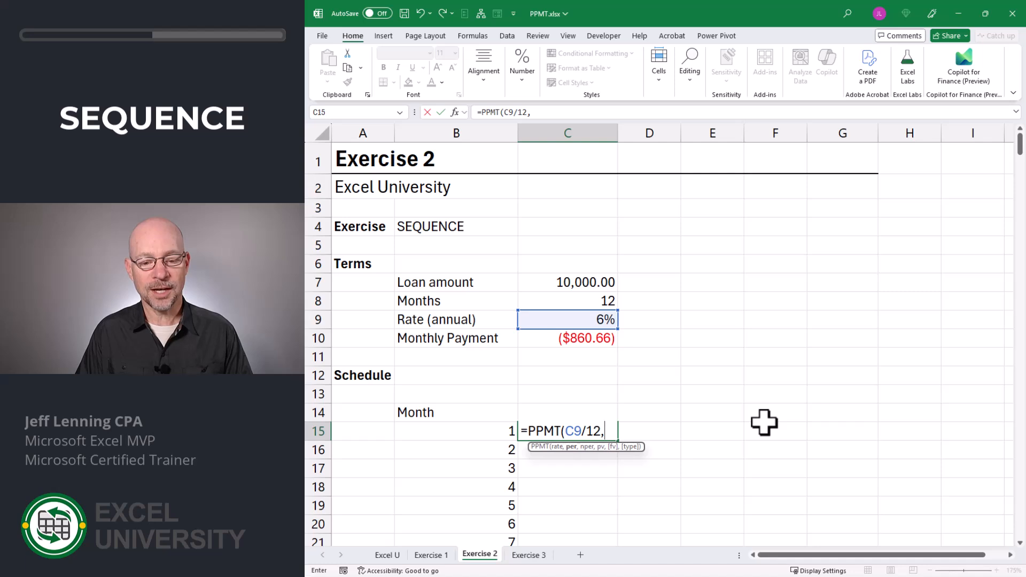
click(491, 431)
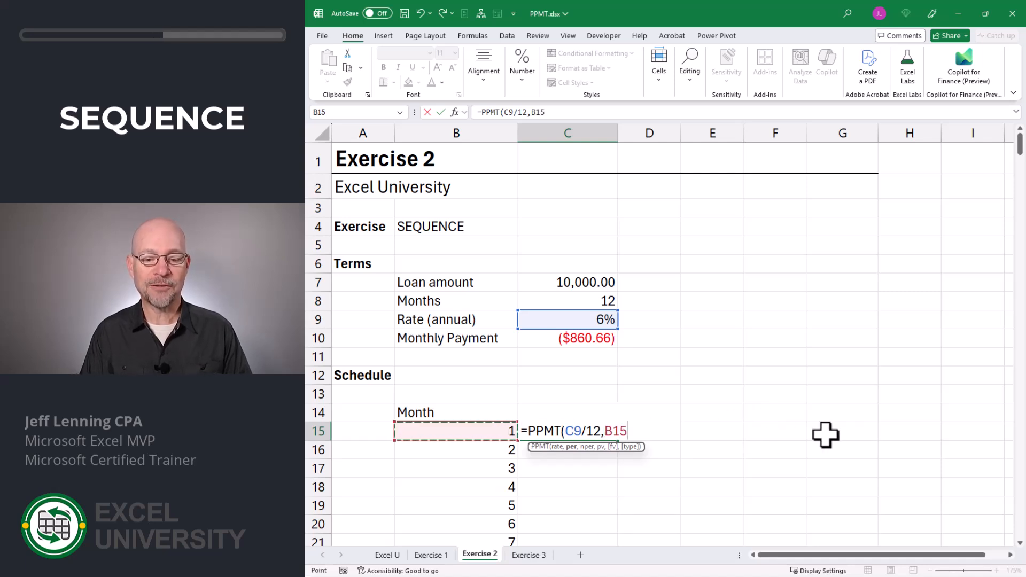
text(#)
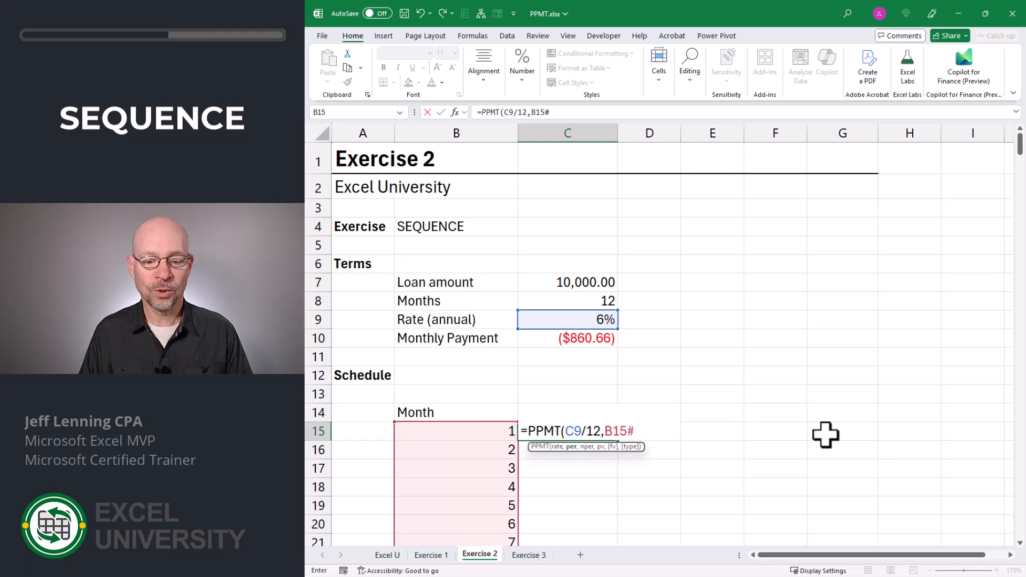
text(,)
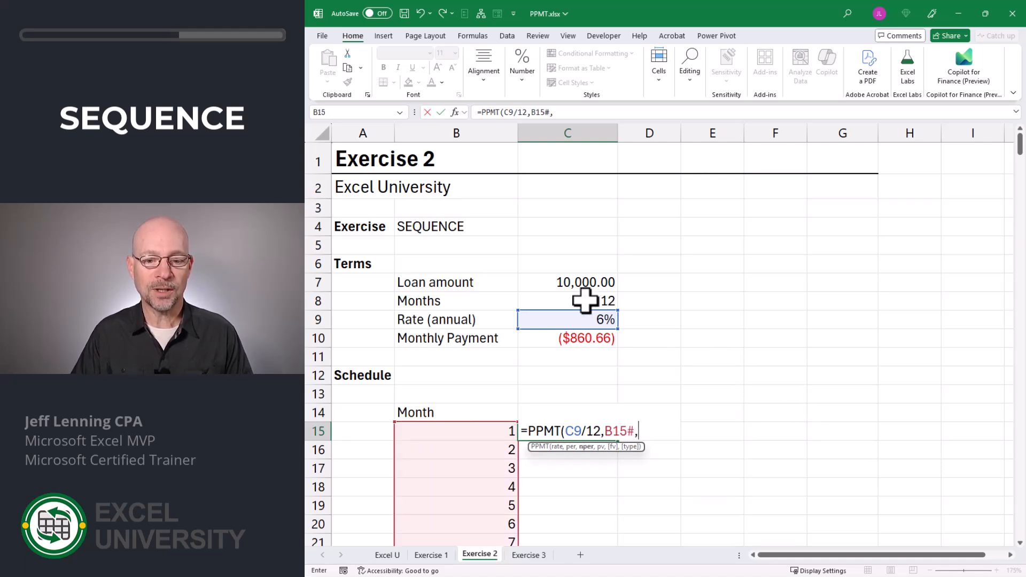
click(607, 301)
text(,)
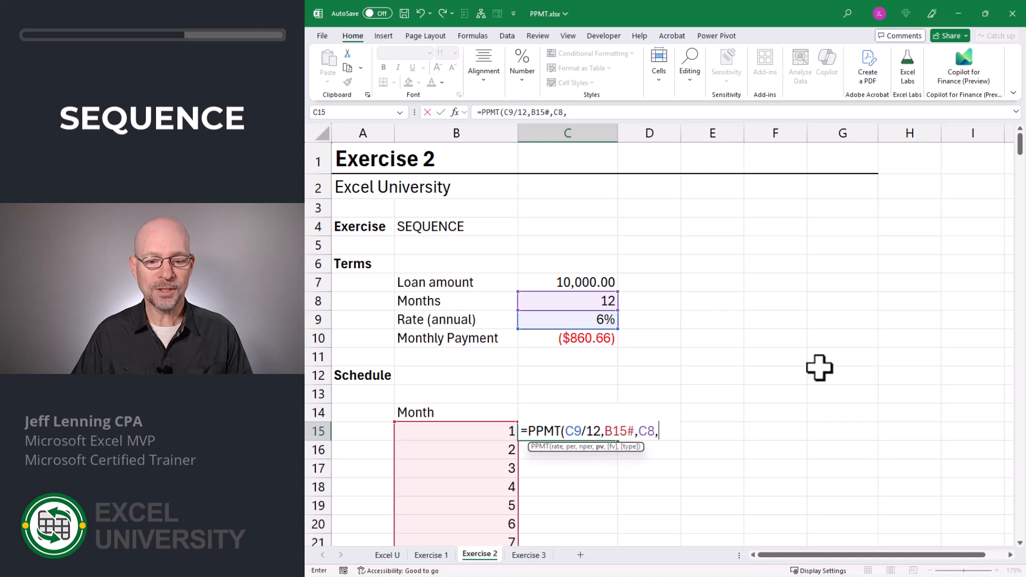
click(581, 280)
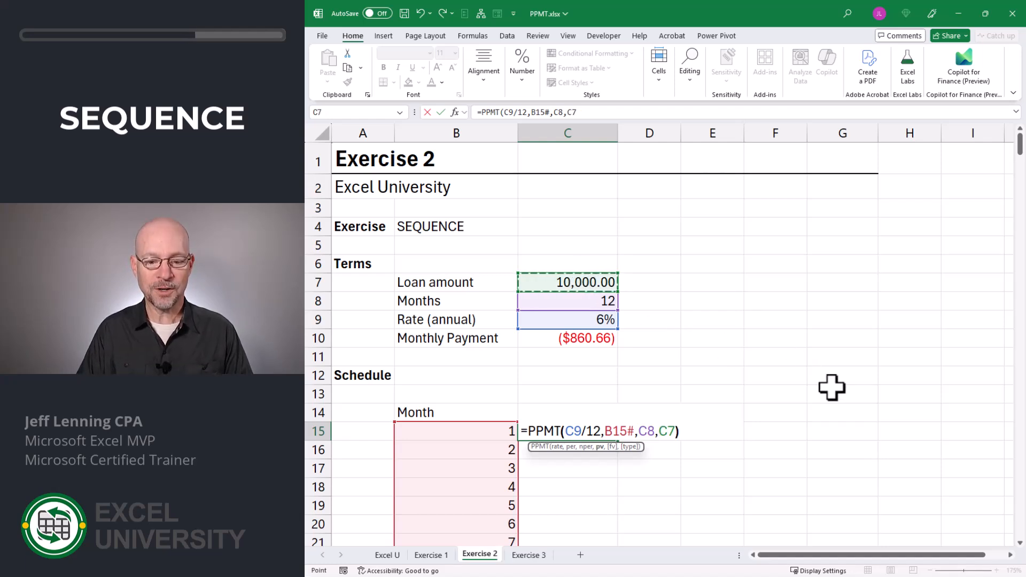
key(Return)
scroll(831, 387, down, 3)
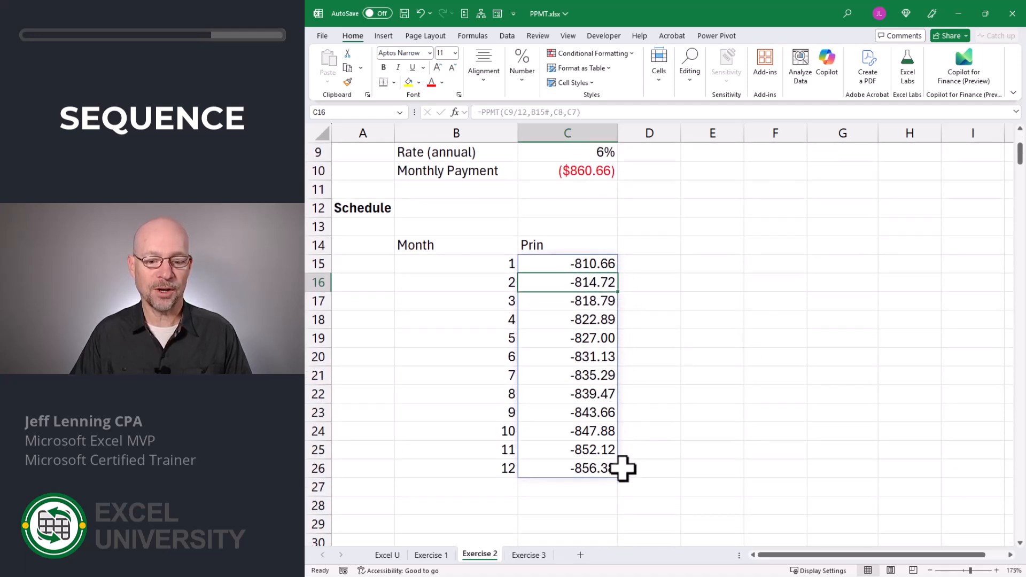
Try Months values of 3 and 6 in C8, then restore 12.
scroll(727, 449, up, 3)
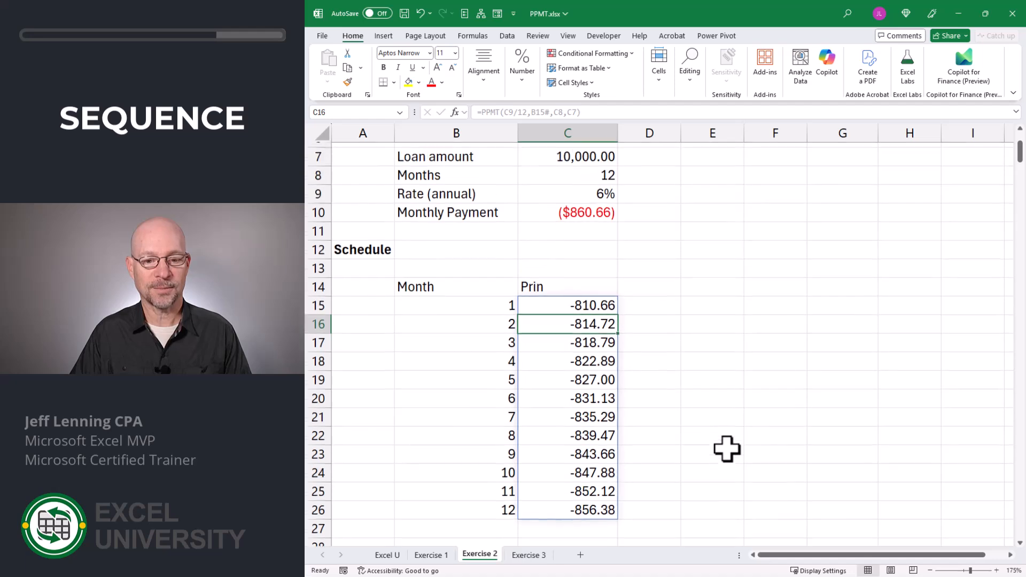
click(584, 297)
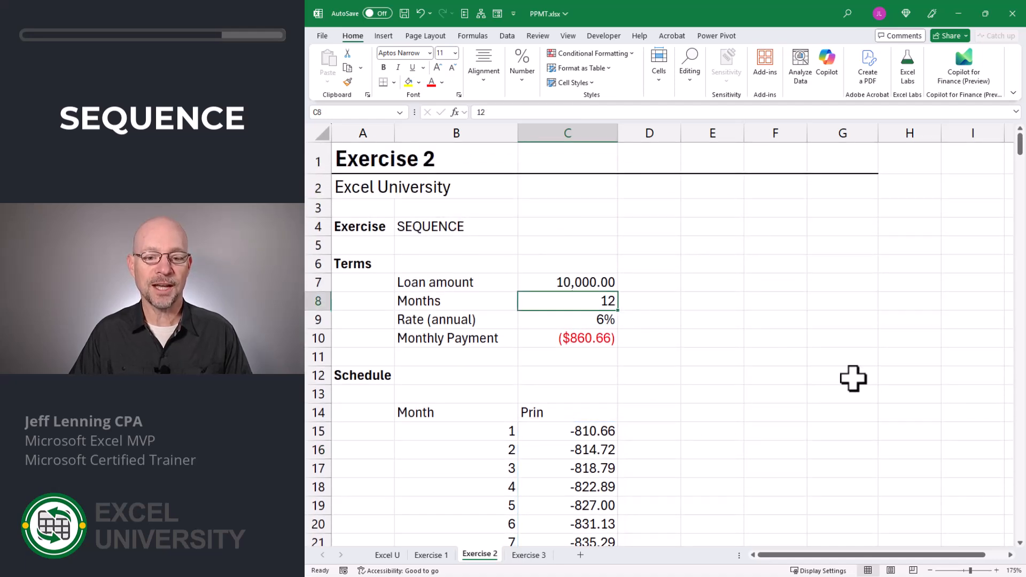
text(3)
key(Return)
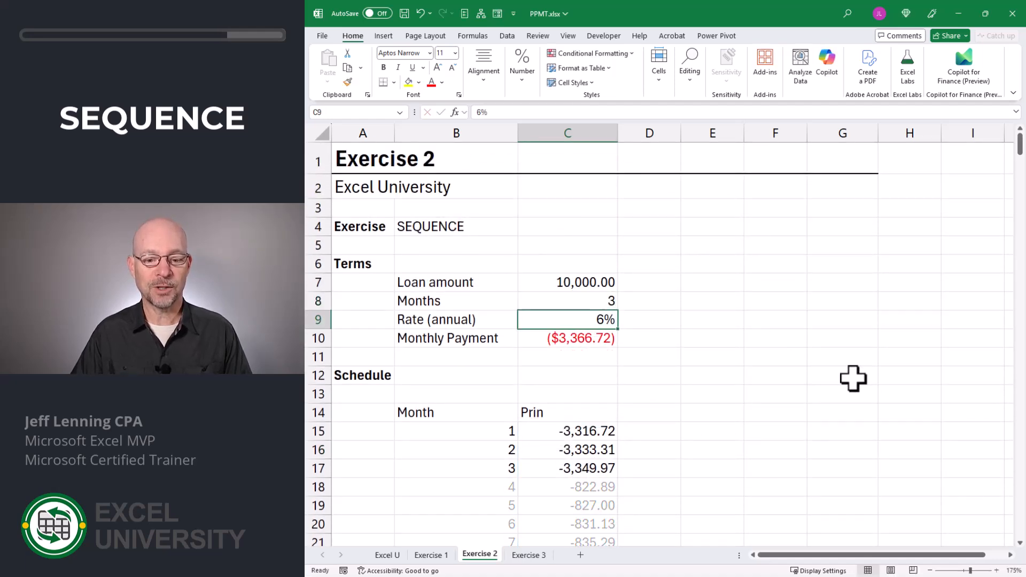
key(Up)
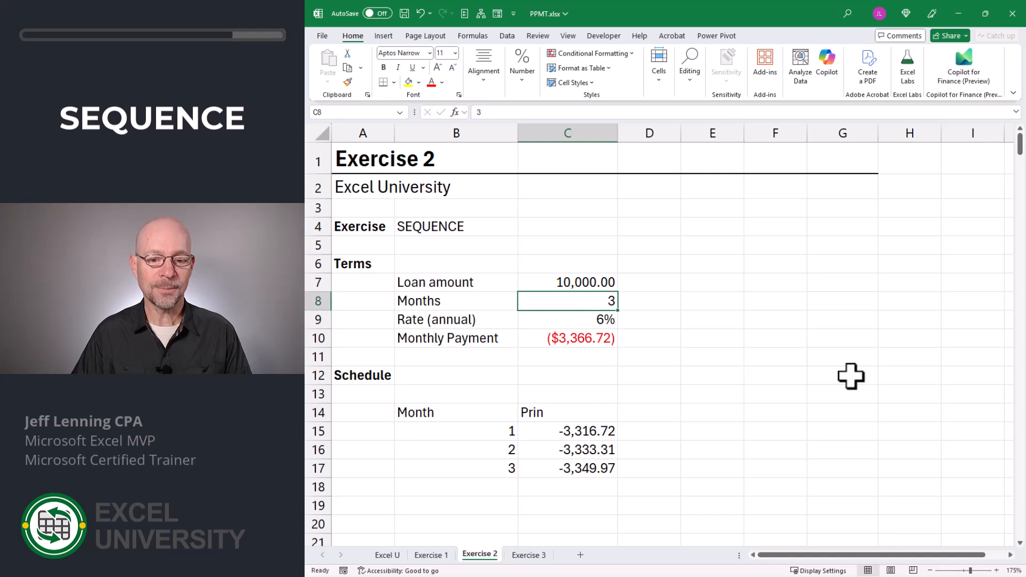
text(6)
key(Return)
scroll(850, 376, down, 2)
scroll(851, 376, up, 2)
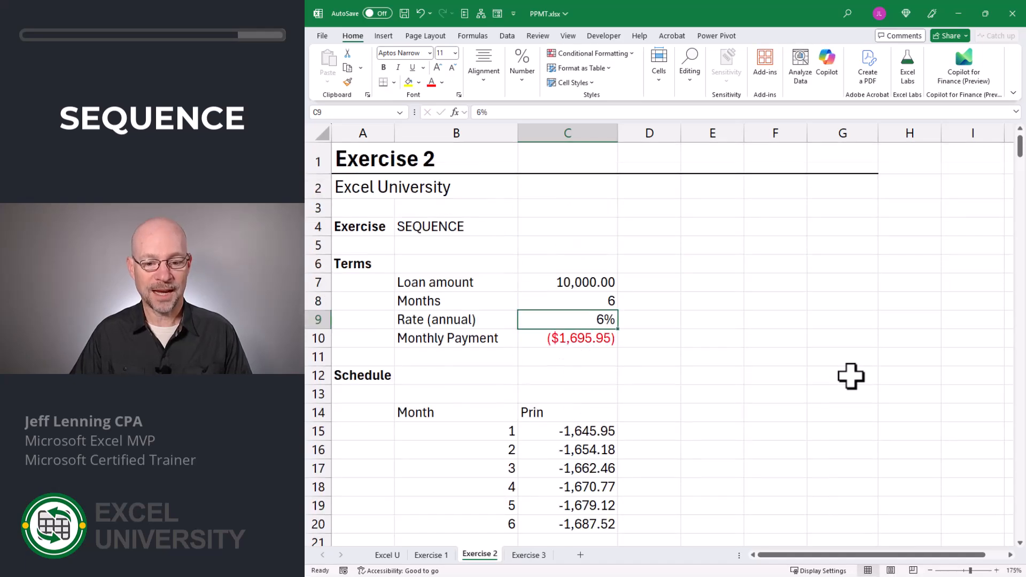
key(Up)
text(12)
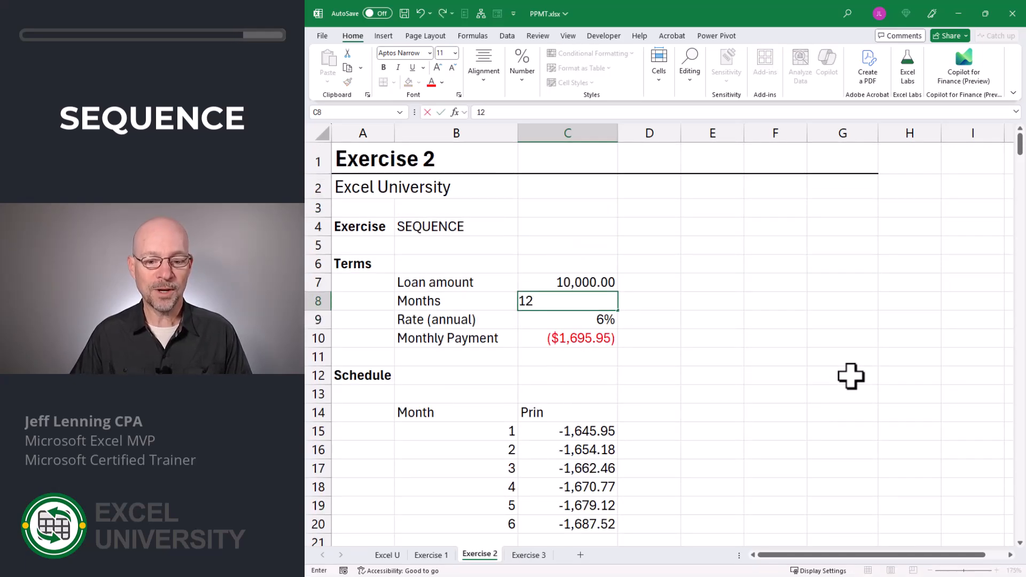
key(Return)
Try a 60-month term to see the lower payment, then type 12 again.
scroll(850, 376, down, 4)
scroll(851, 376, up, 4)
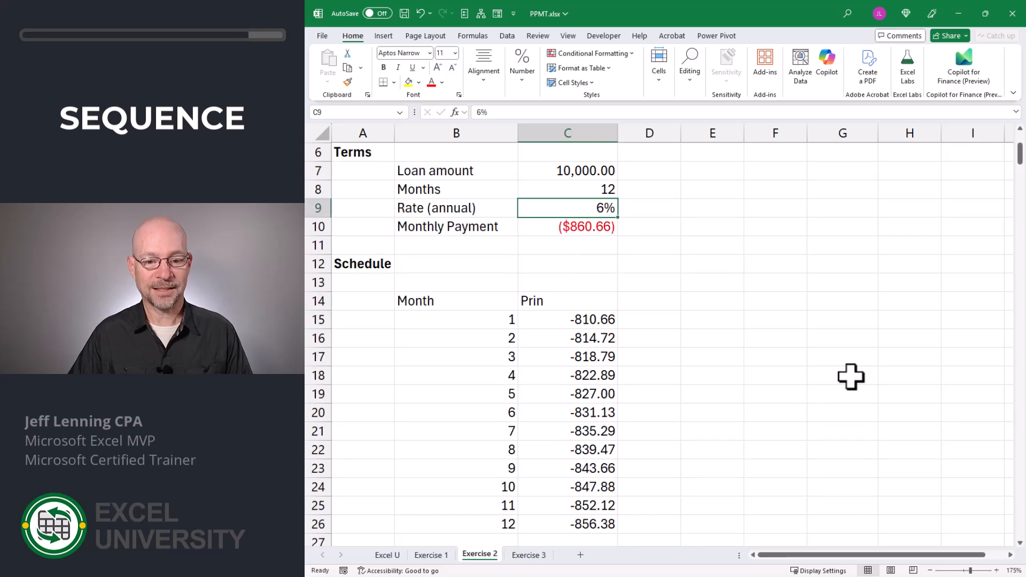
key(Up)
text(60)
key(Return)
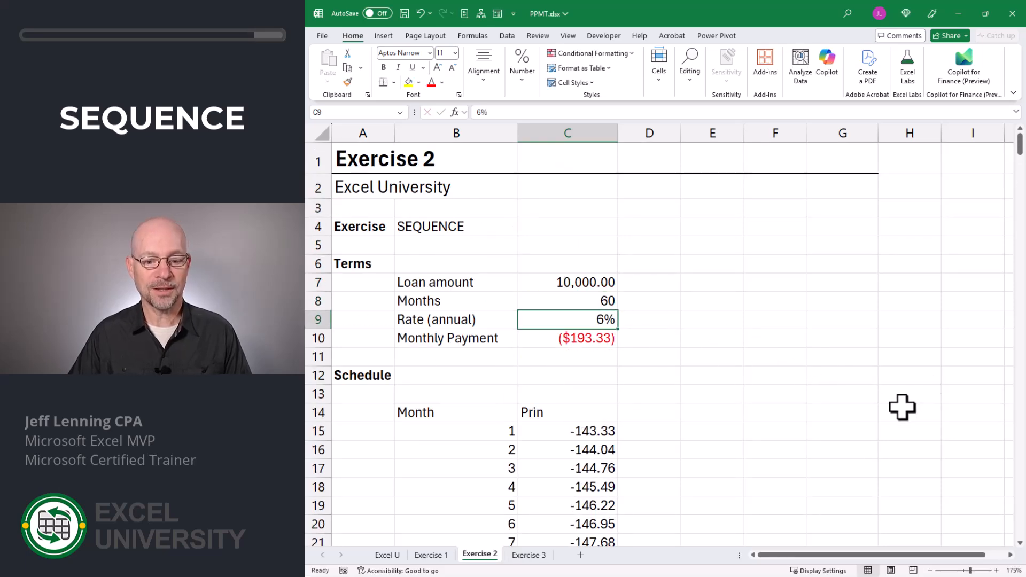
scroll(901, 410, down, 7)
scroll(900, 410, down, 3)
scroll(900, 410, up, 10)
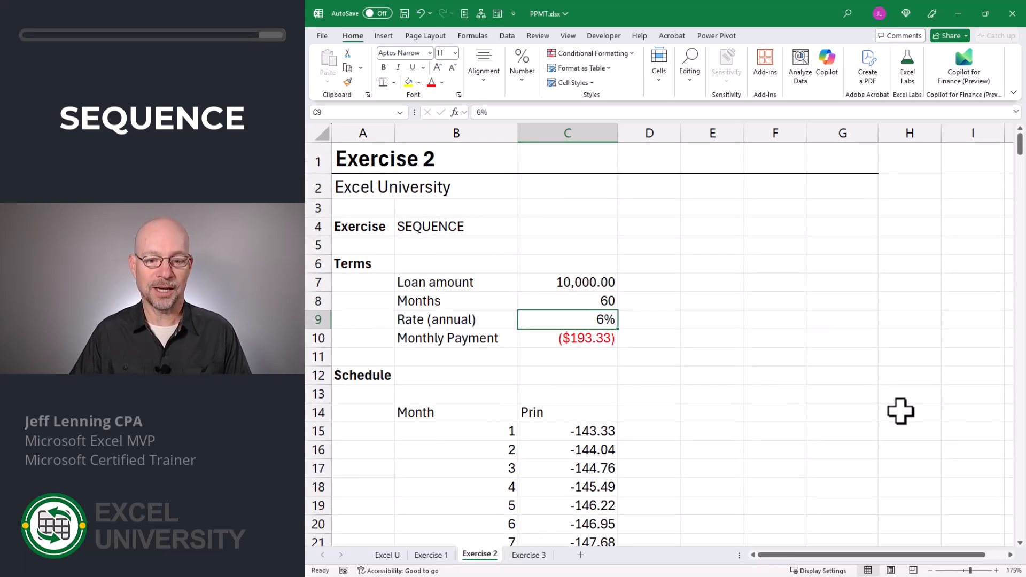
key(Up)
text(12)
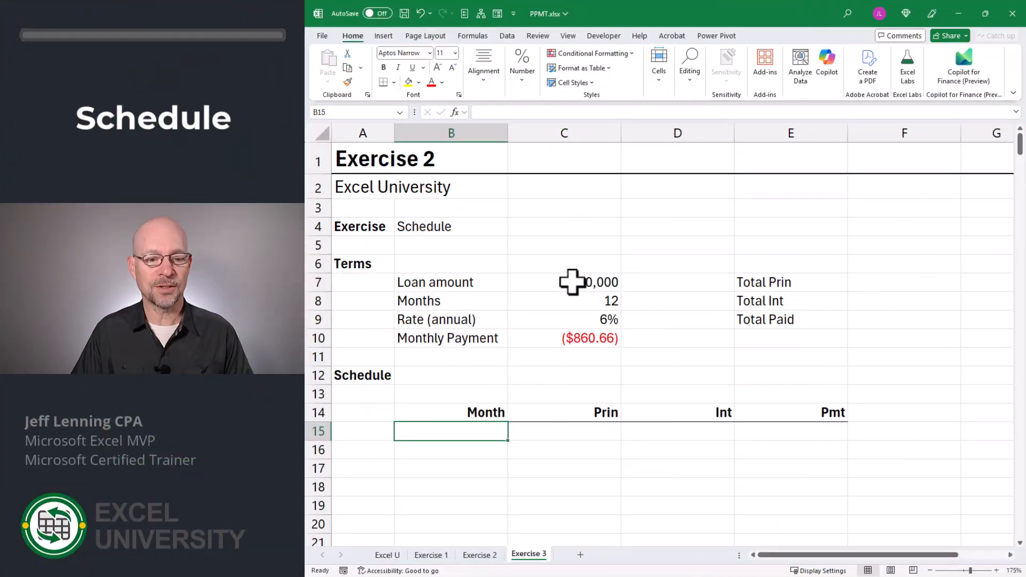
Review the Exercise 3 loan amount, months, rate and monthly payment formula.
click(572, 282)
click(572, 301)
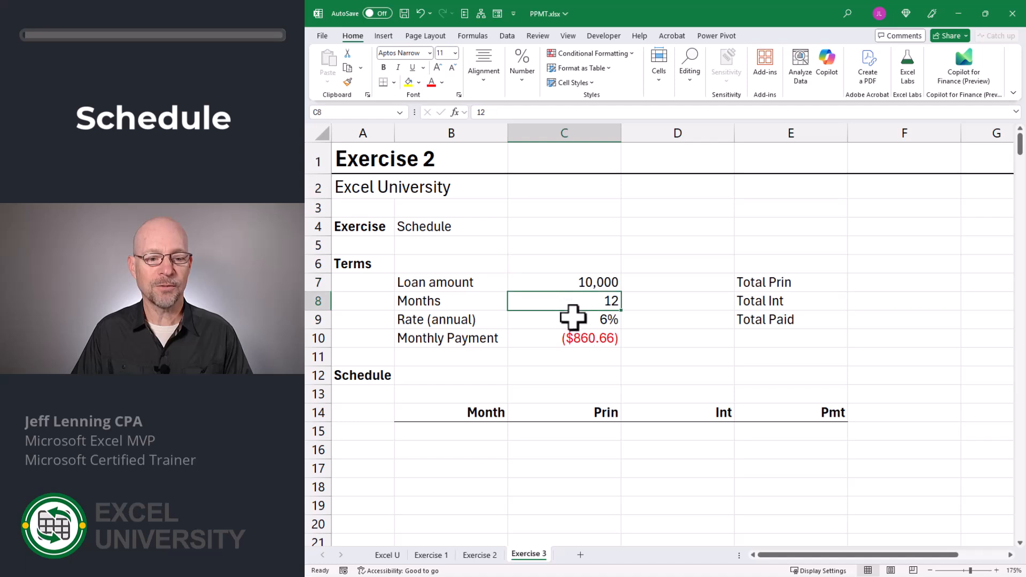
click(572, 320)
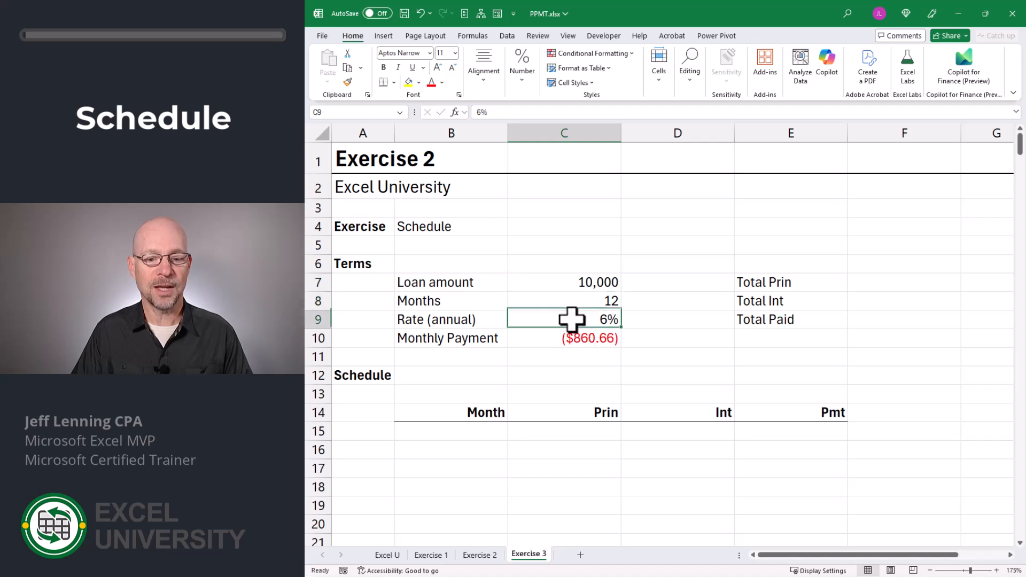
click(549, 338)
Enter =SEQUENCE(C8) in B15 so months 1–12 spill down.
click(473, 431)
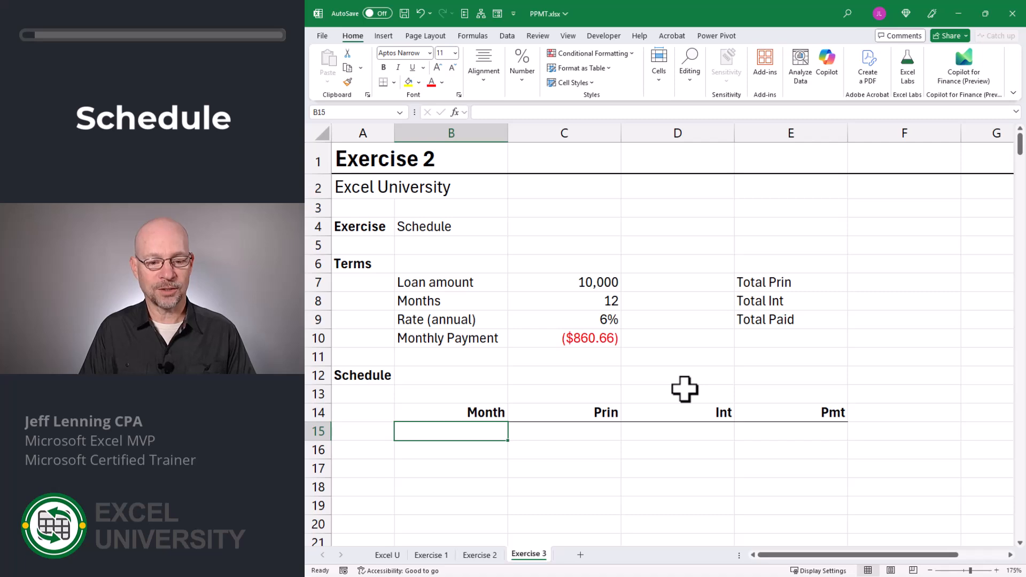
text(=seq)
key(Tab)
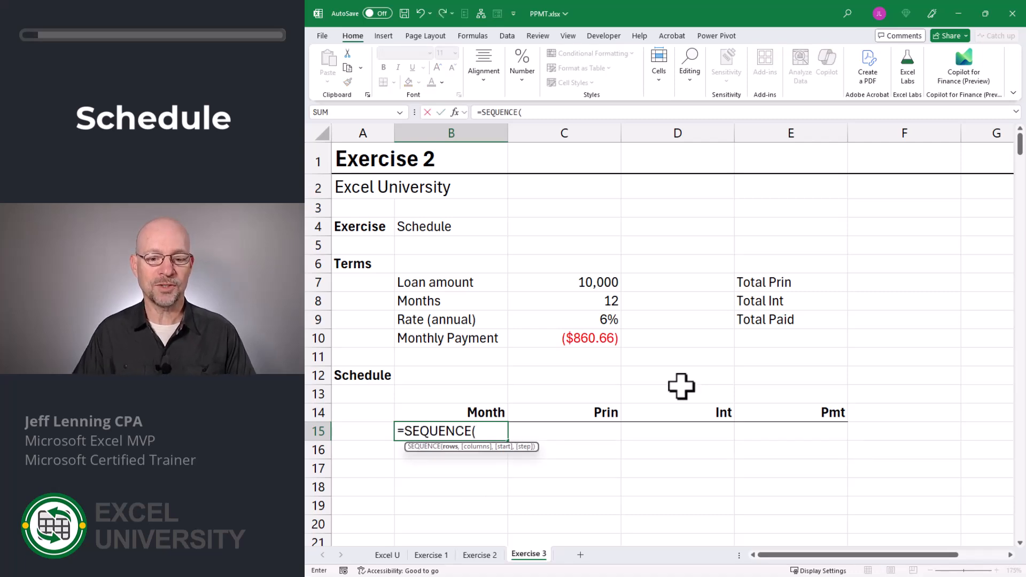
click(574, 305)
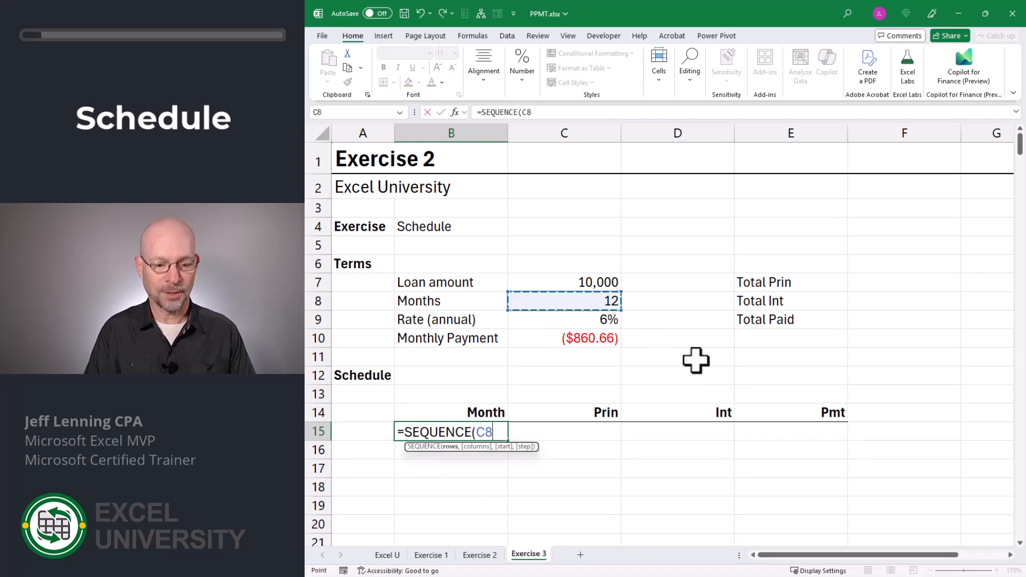
text())
key(Return)
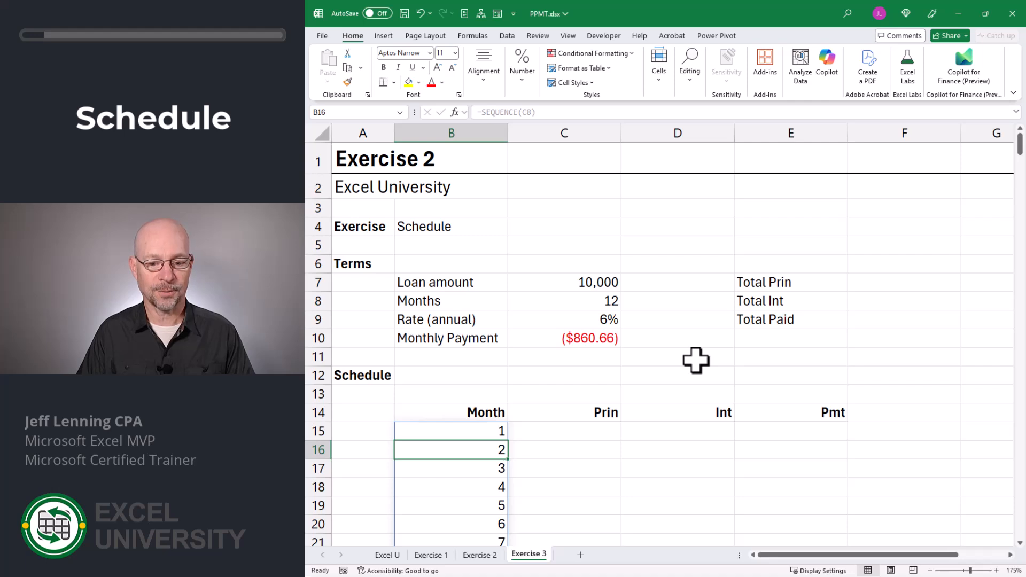
Begin a PPMT formula in the first Prin cell, C15.
key(Up)
key(Right)
text(=)
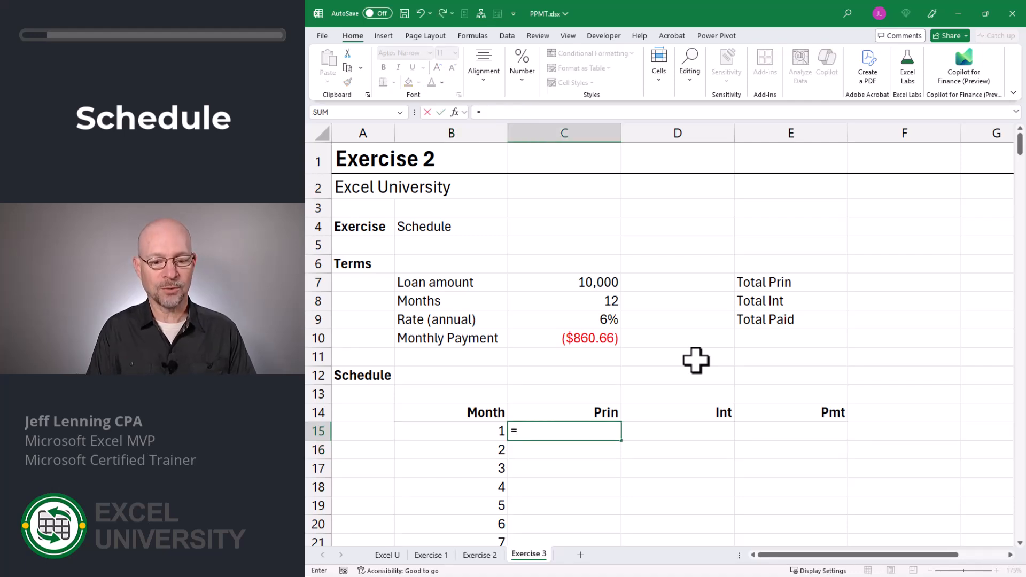
text(ppmt)
Complete =PPMT(C9/12,B15#,C8,C7) in C15, spilling principal -810.66 through -856.38.
key(Tab)
key(Up)
key(Up)
key(Up)
key(Up)
key(Up)
key(Up)
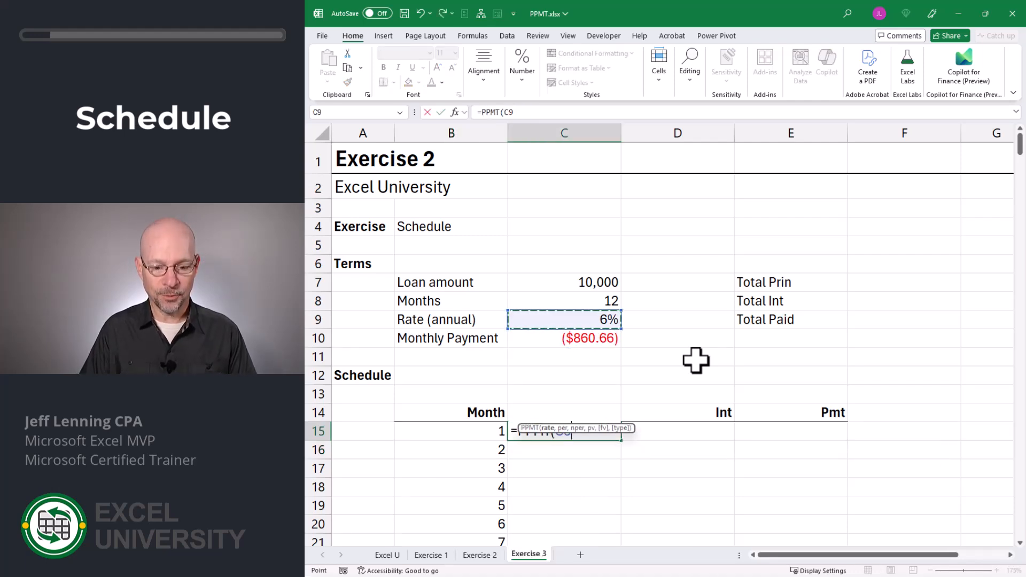
text(/12)
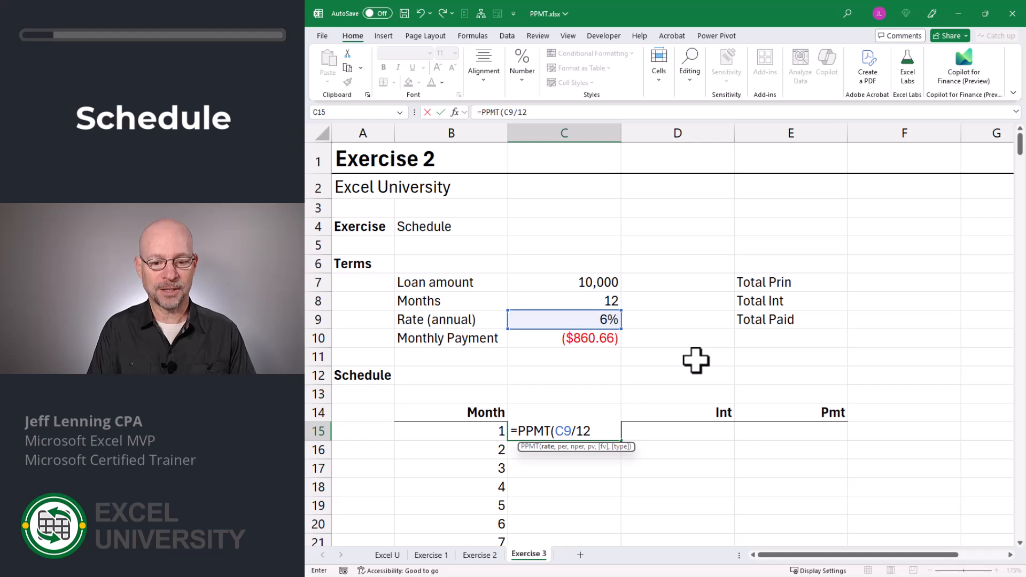
text(,)
key(Left)
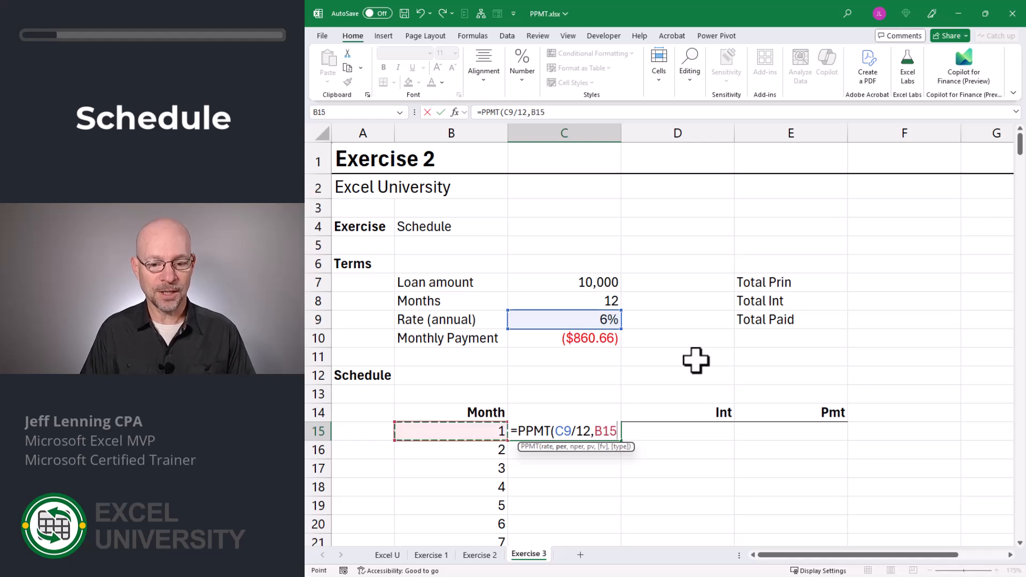
text(#)
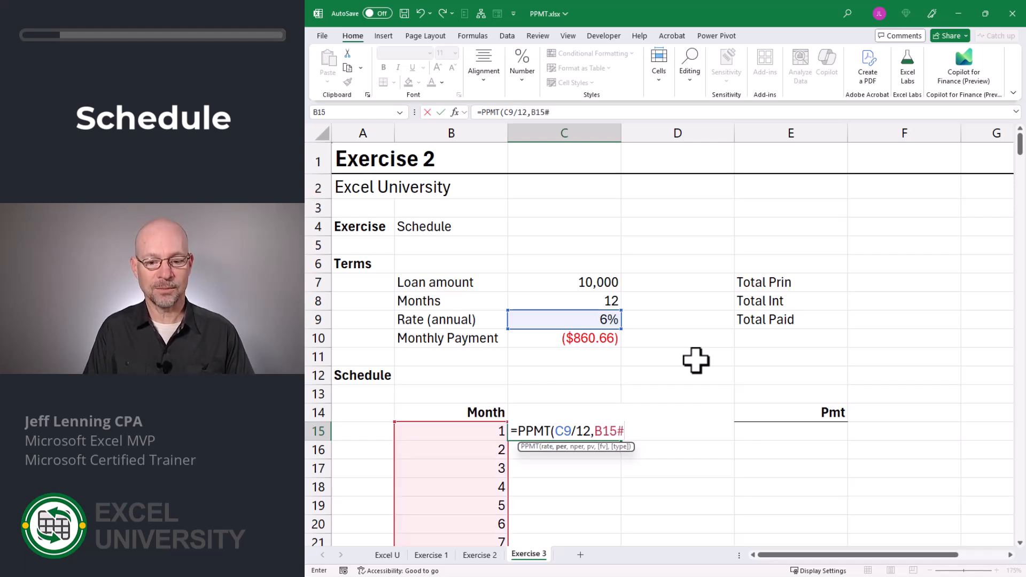
text(,)
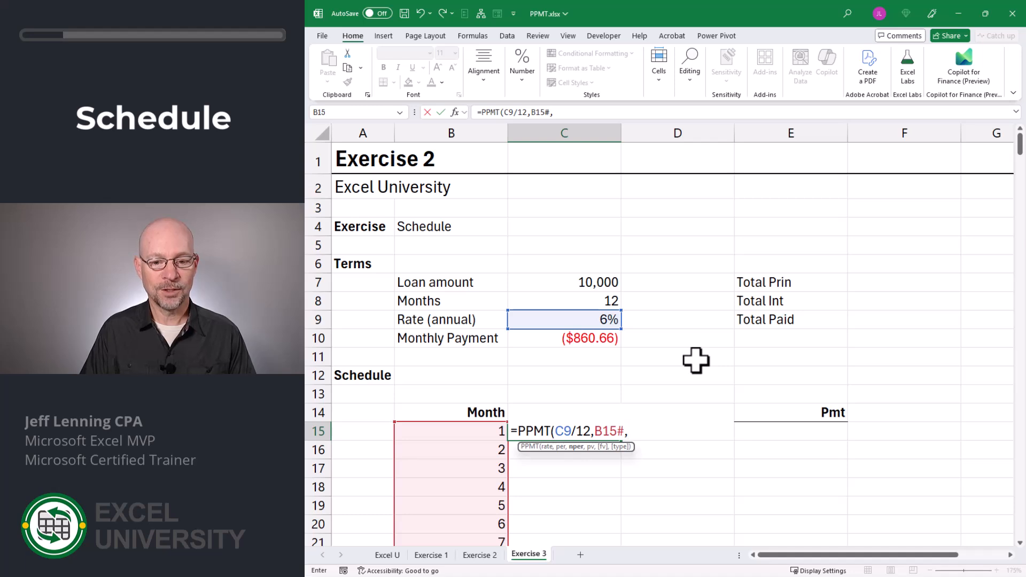
key(Up)
key(Up)
key(Up)
key(Up)
key(Up)
key(Up)
key(Up)
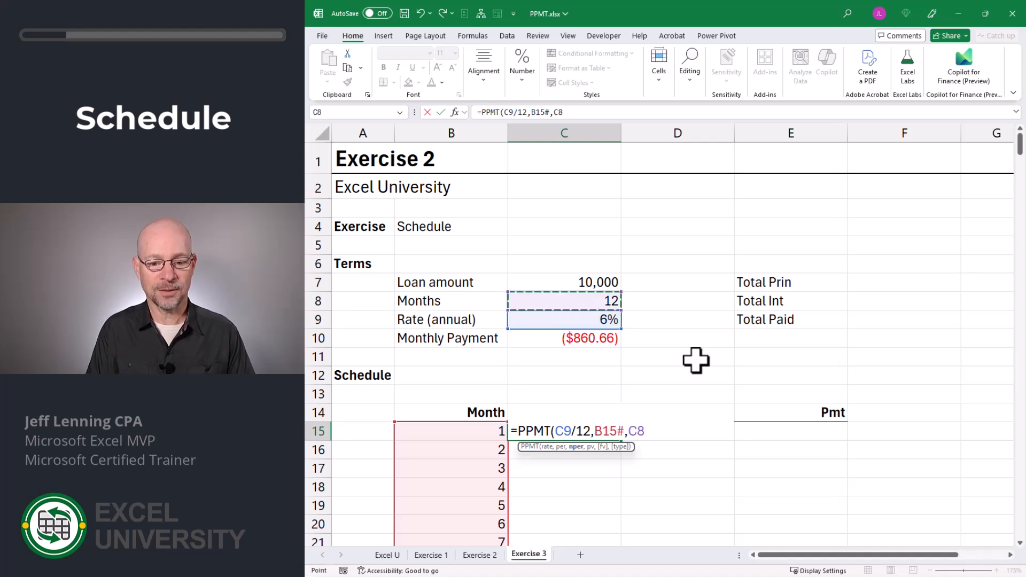
text(,)
key(Up)
key(Up)
key(Up)
key(Up)
key(Up)
key(Up)
key(Up)
key(Up)
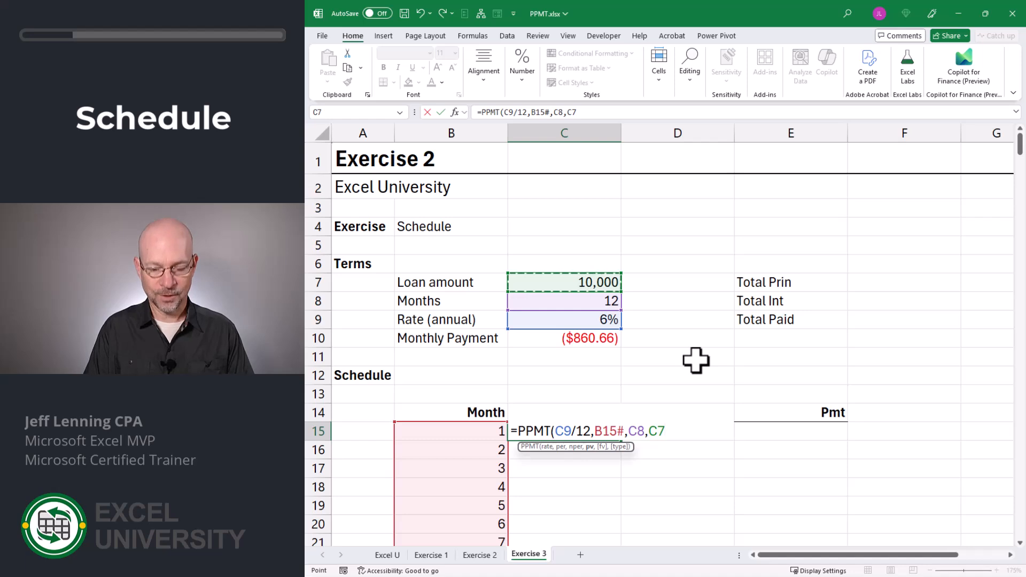
text())
key(Return)
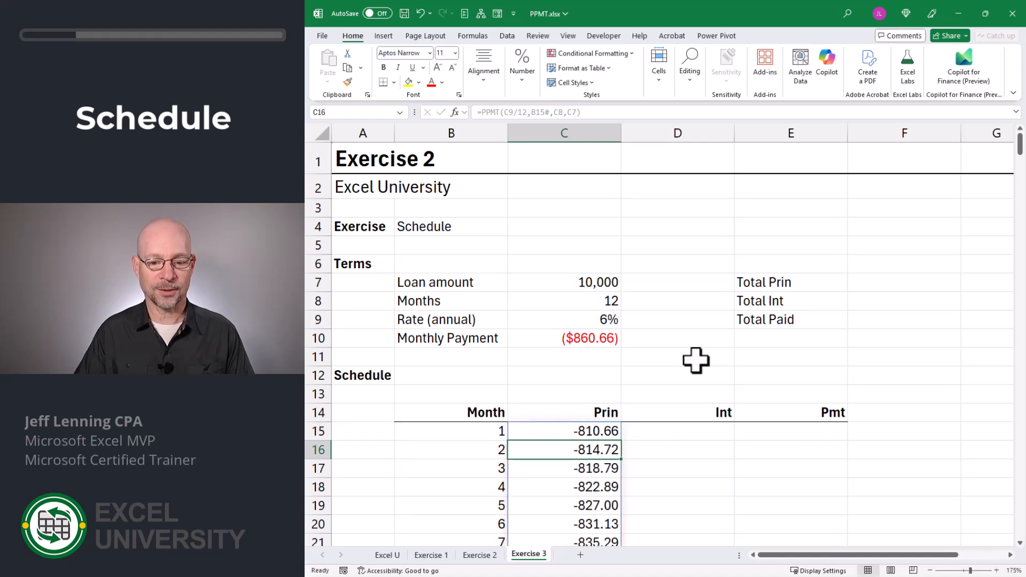
scroll(696, 361, down, 5)
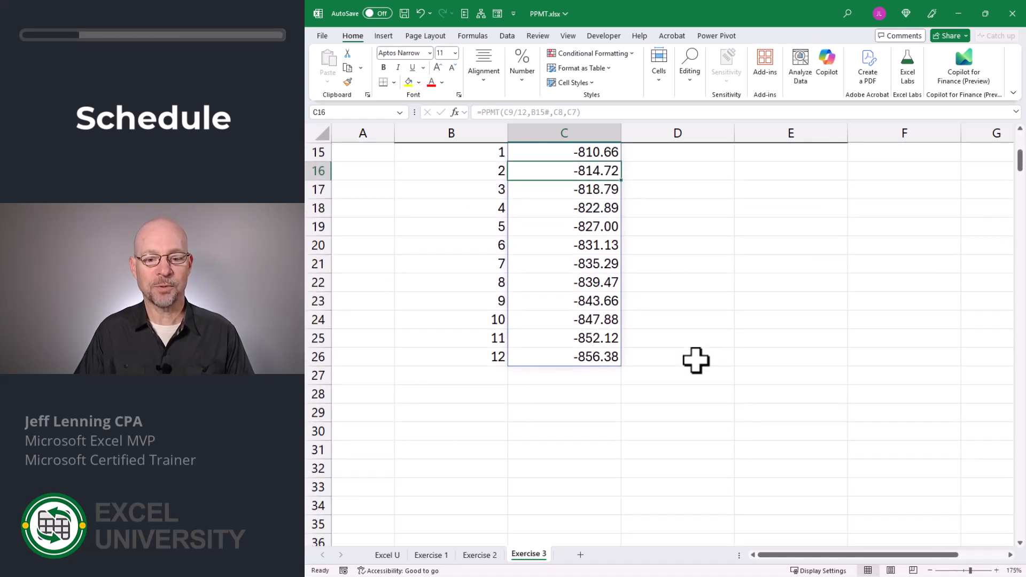
scroll(696, 361, up, 5)
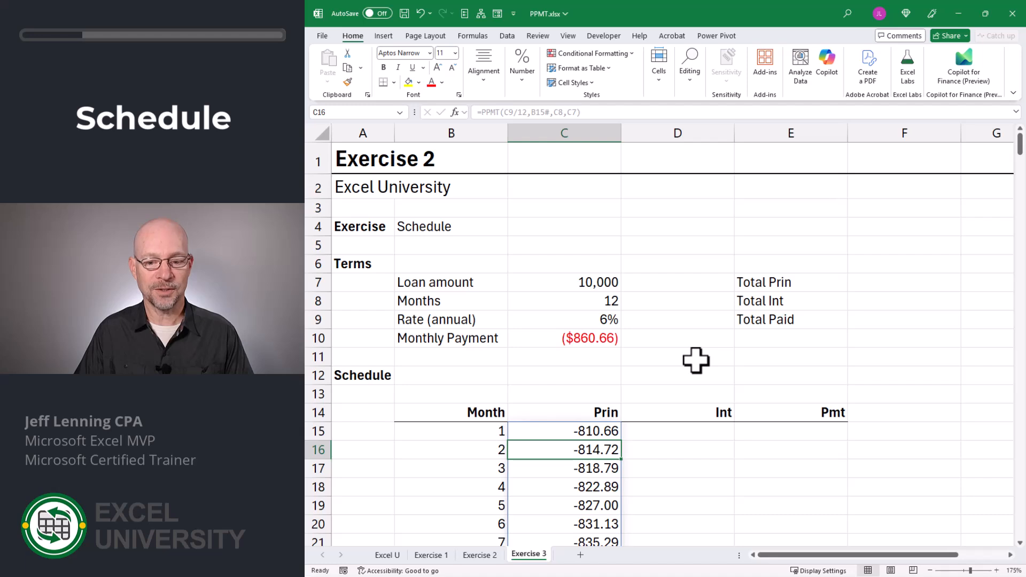
key(Up)
key(Right)
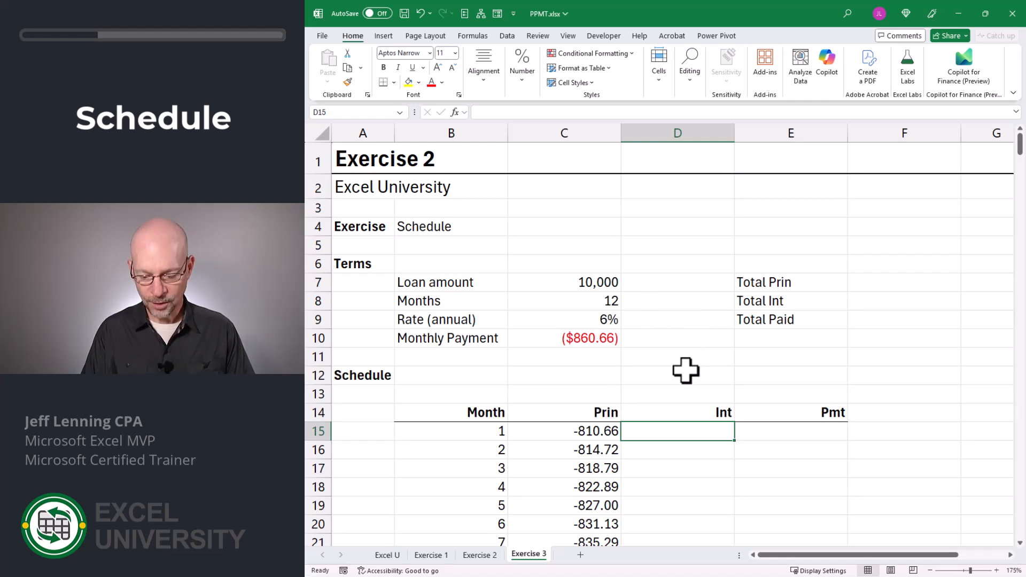
Enter =C10-C15# in D15 so interest spills down from -50.00, -45.95, -41.87.
text(=)
click(603, 340)
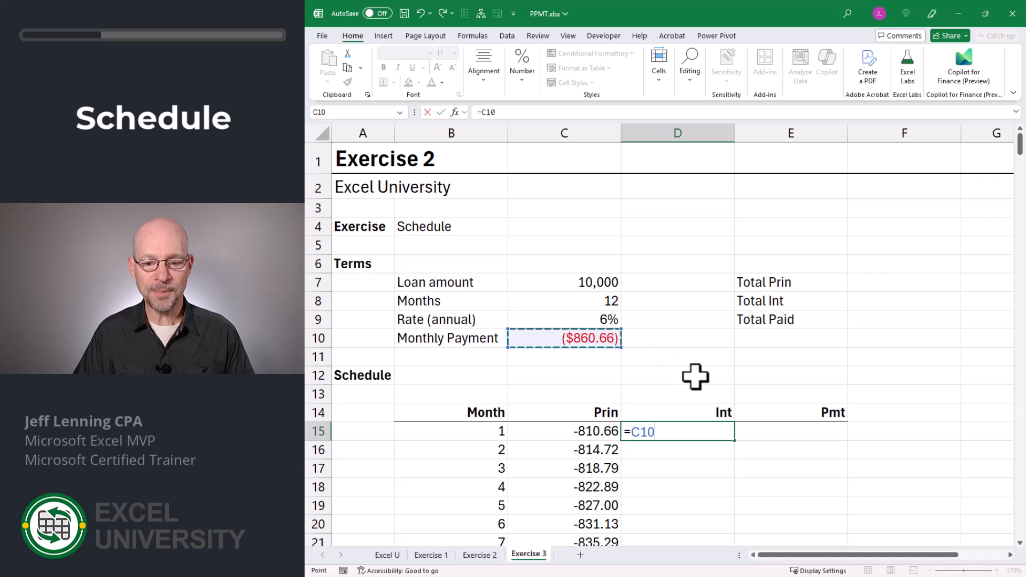
text(-)
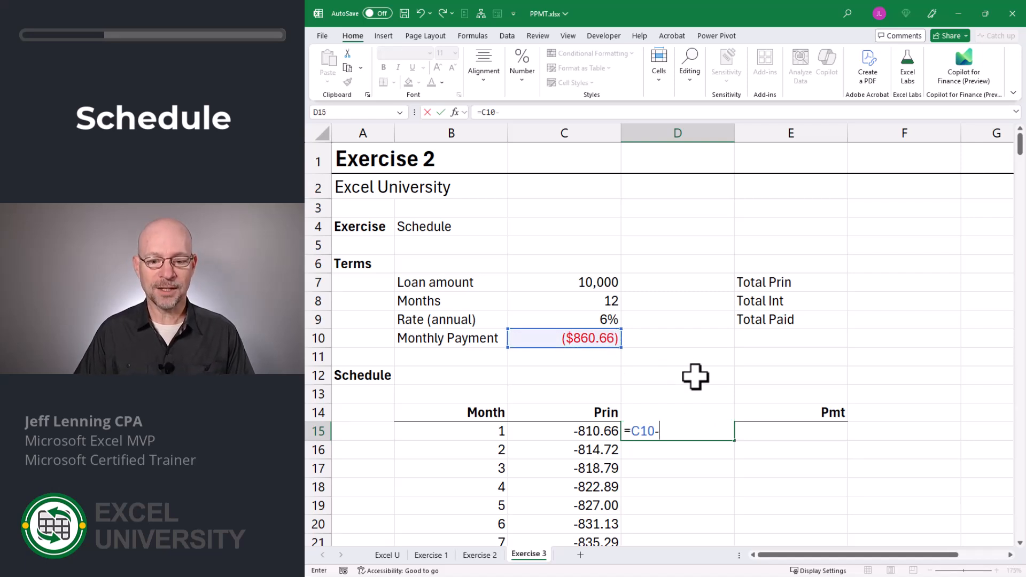
click(581, 434)
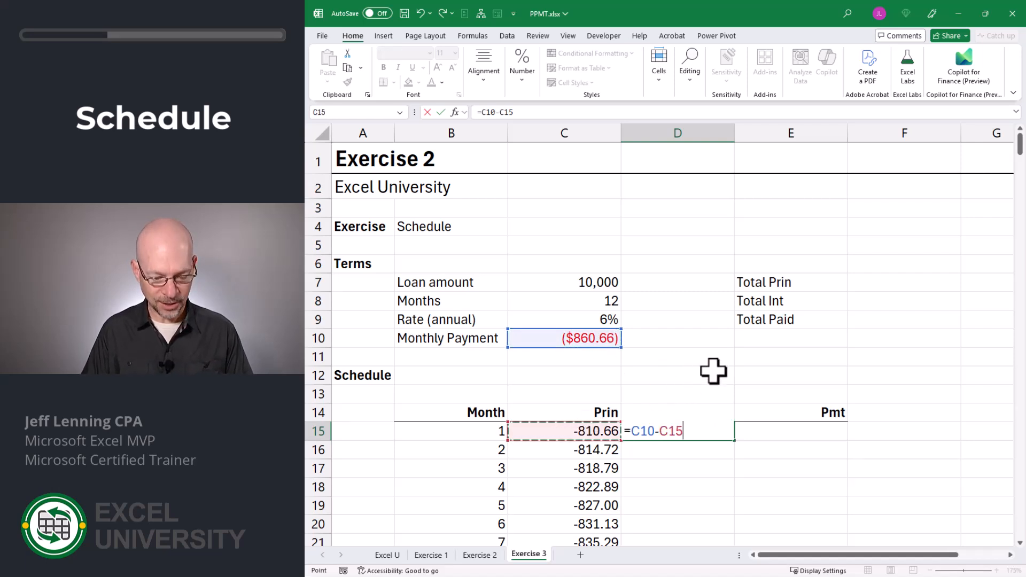
text(#)
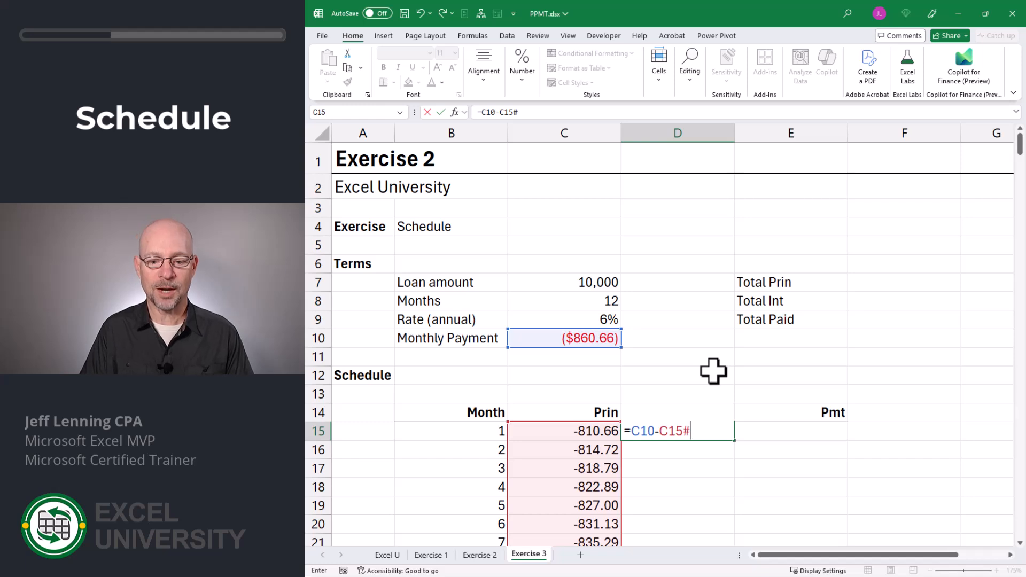
key(Return)
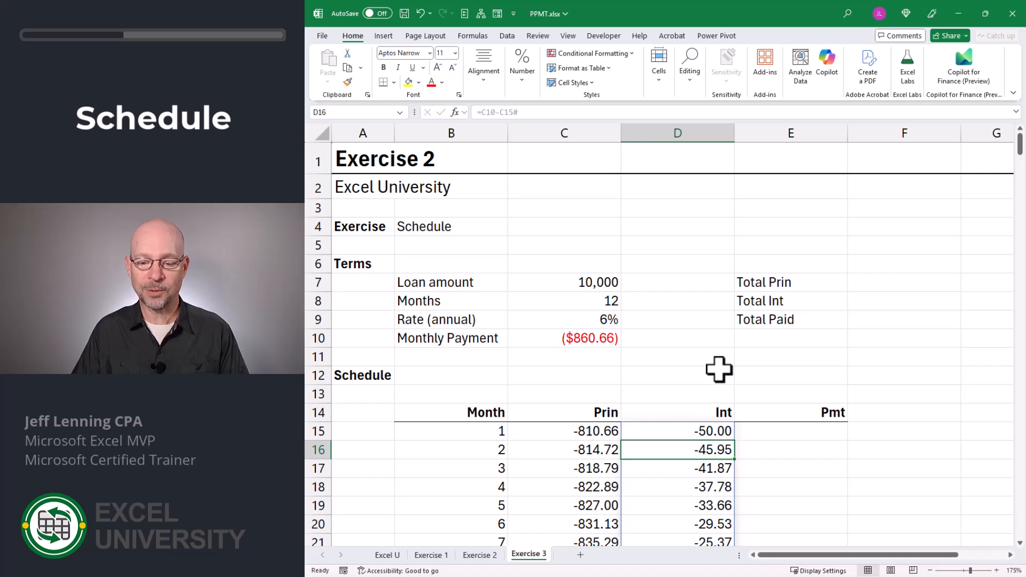
click(808, 430)
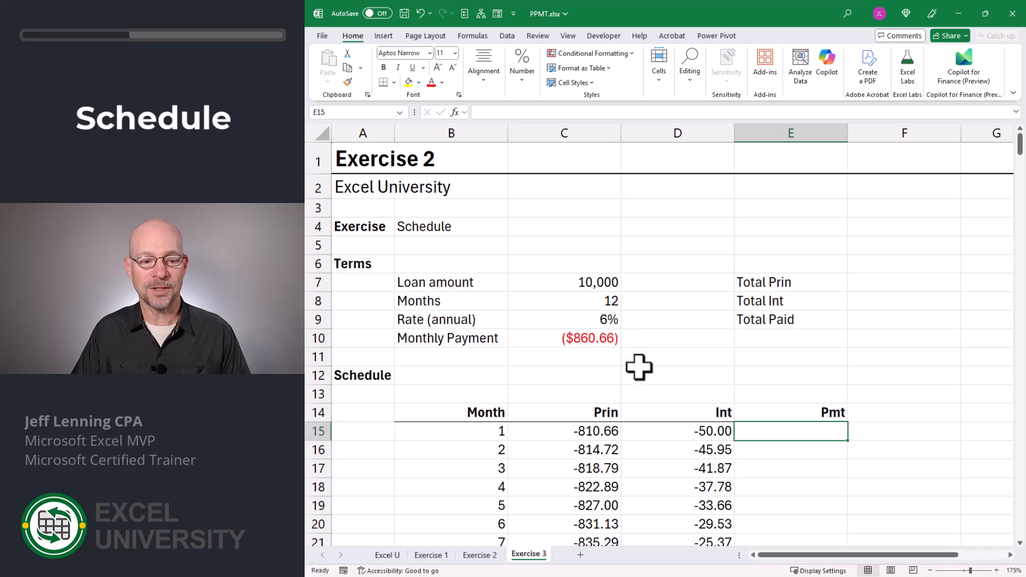
Enter =C15#+D15# in E15 so Pmt spills -860.66 for every month.
text(=)
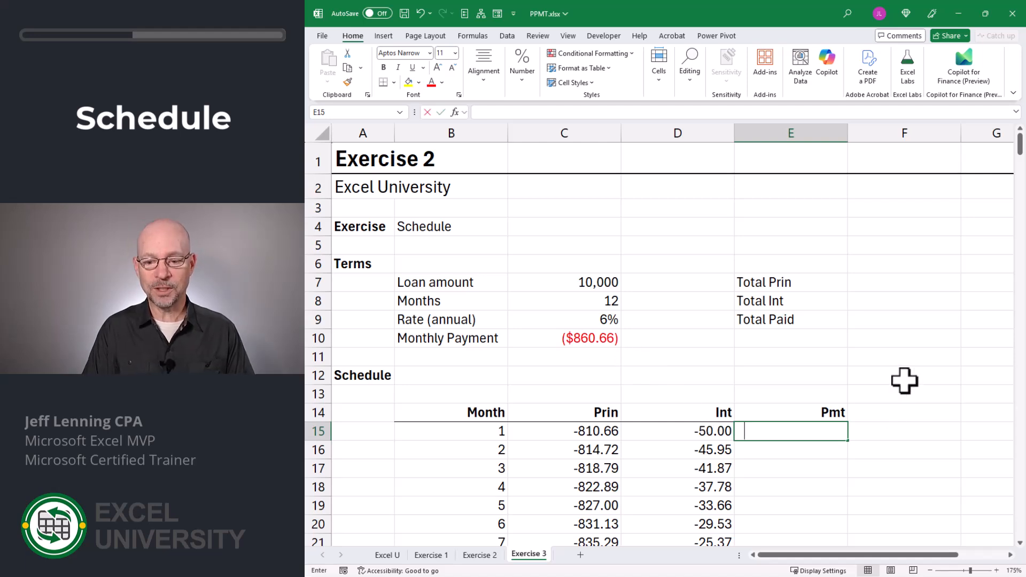
click(606, 431)
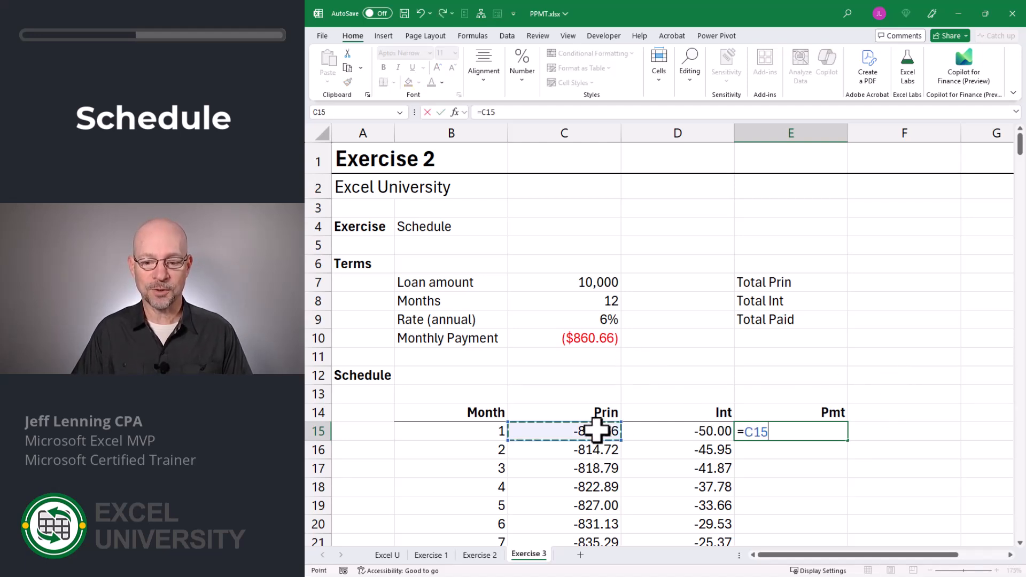
text(#)
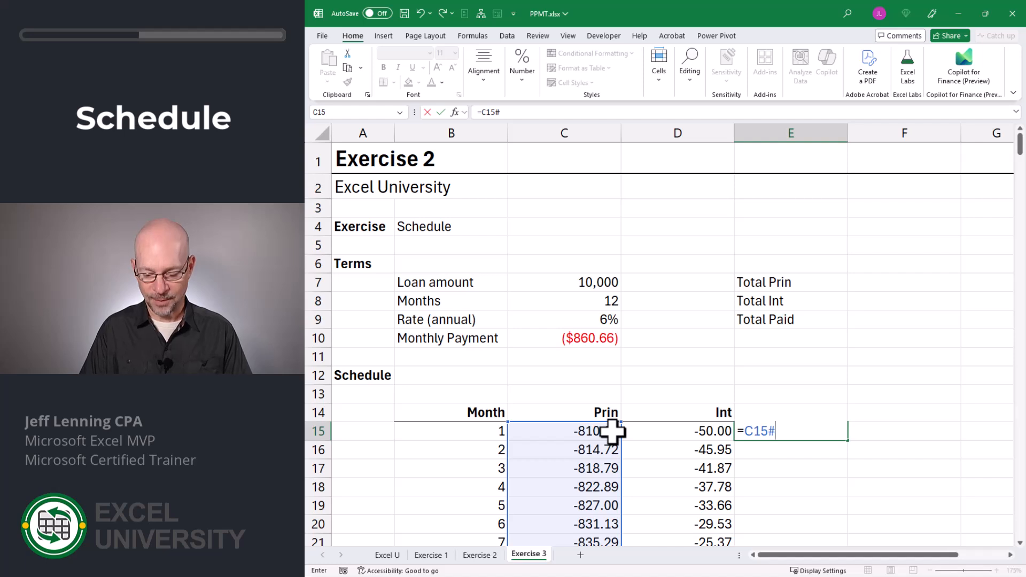
text(+)
click(672, 431)
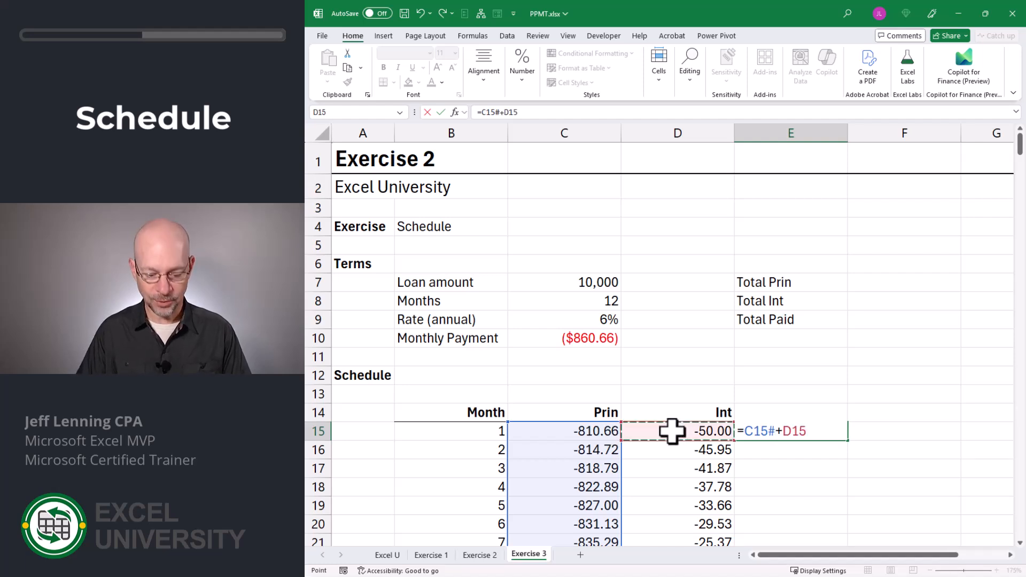
text(#)
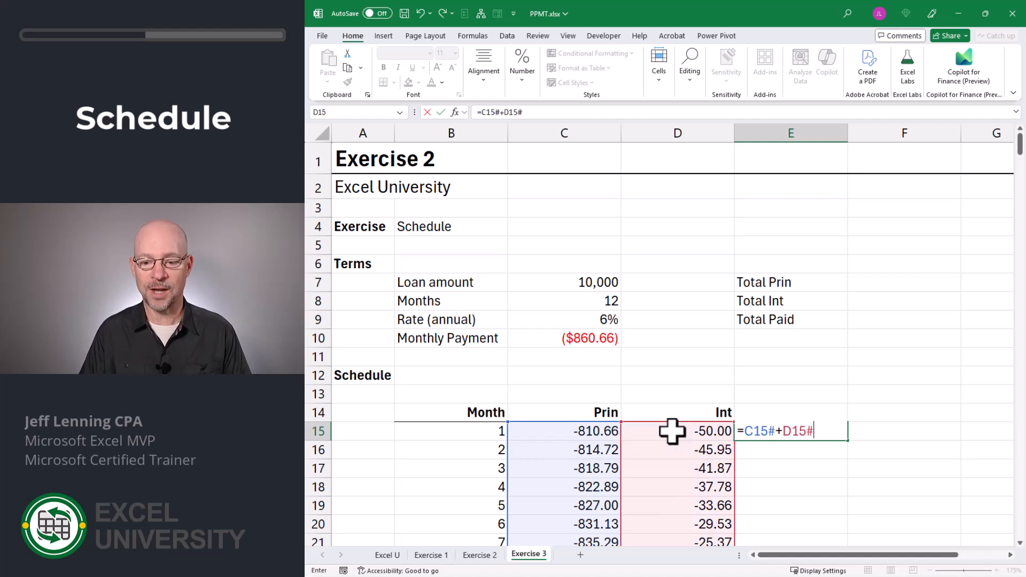
key(Return)
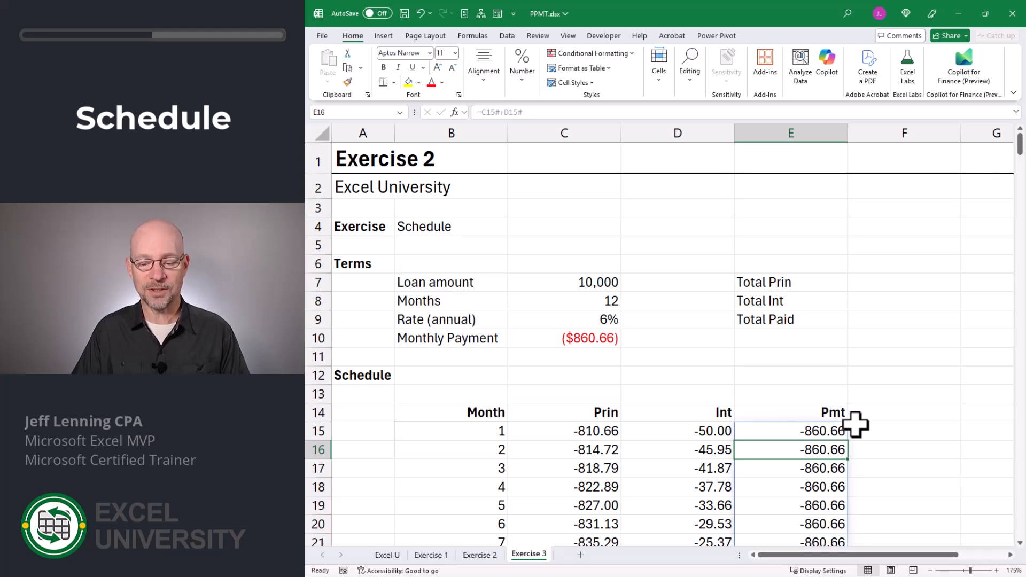
scroll(855, 425, down, 4)
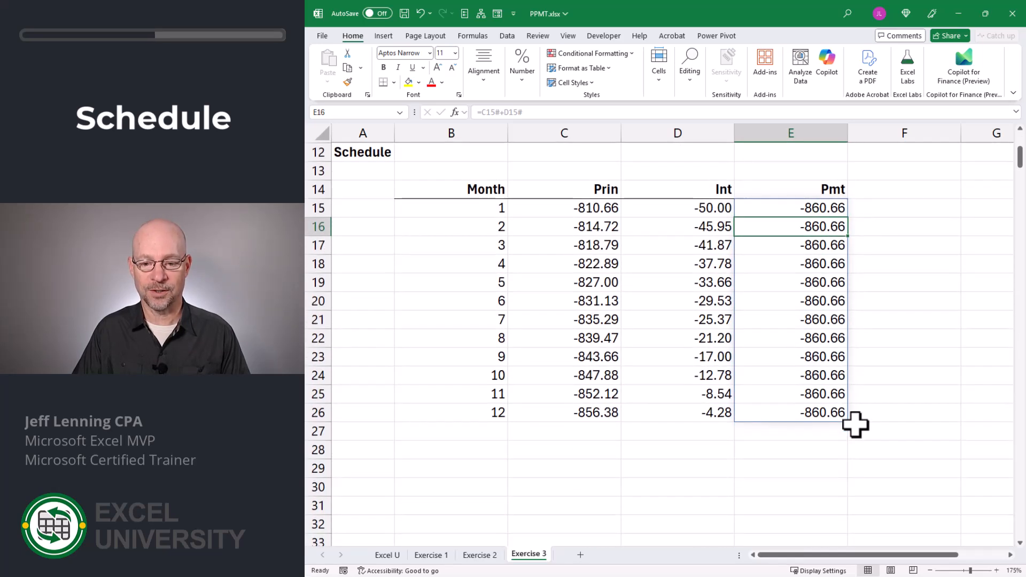
scroll(884, 446, up, 3)
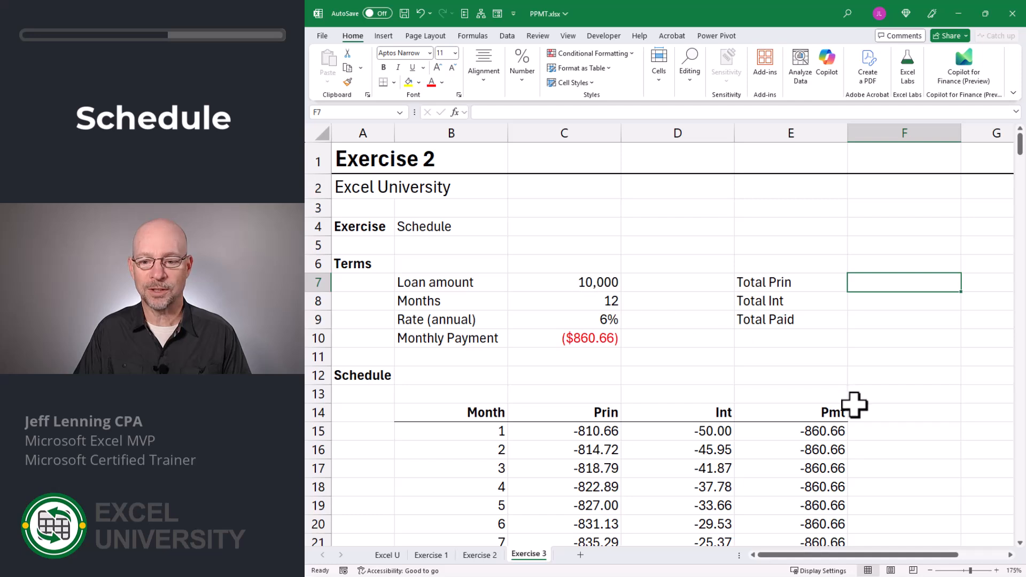
Enter =SUM(C15#) in F7 to total the spilled Prin column.
text(=su)
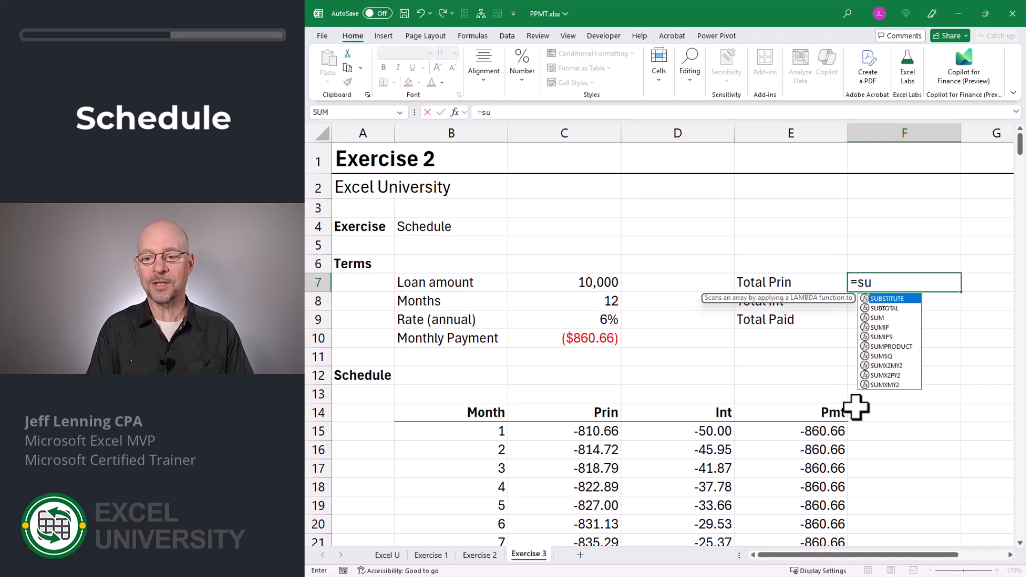
key(Tab)
click(593, 433)
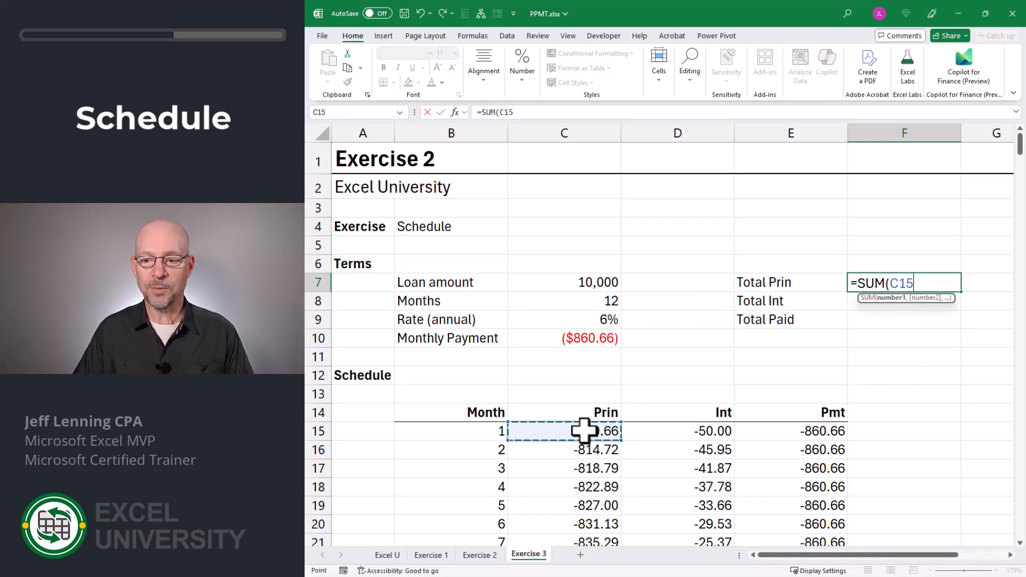
text(#)
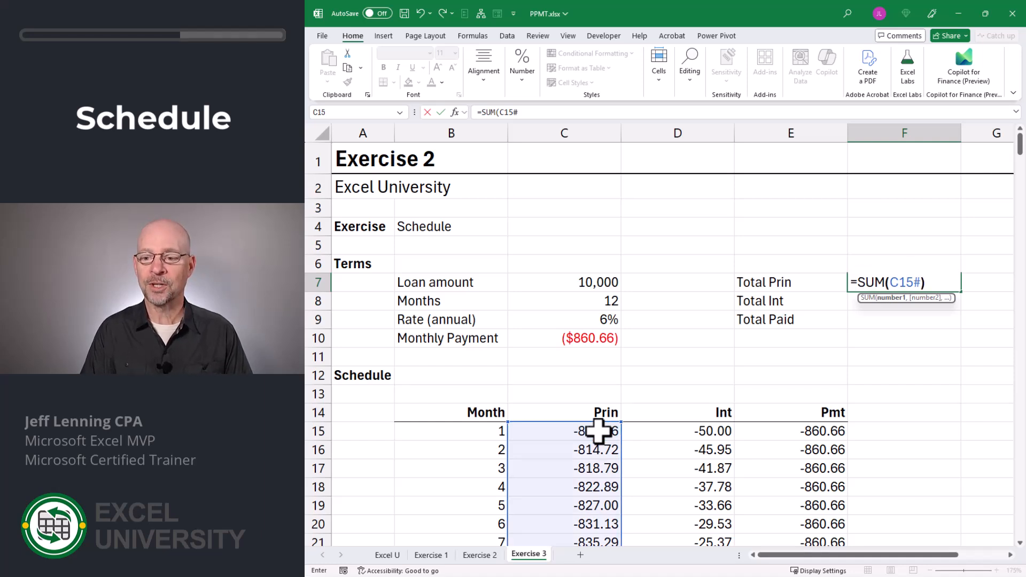
key(Return)
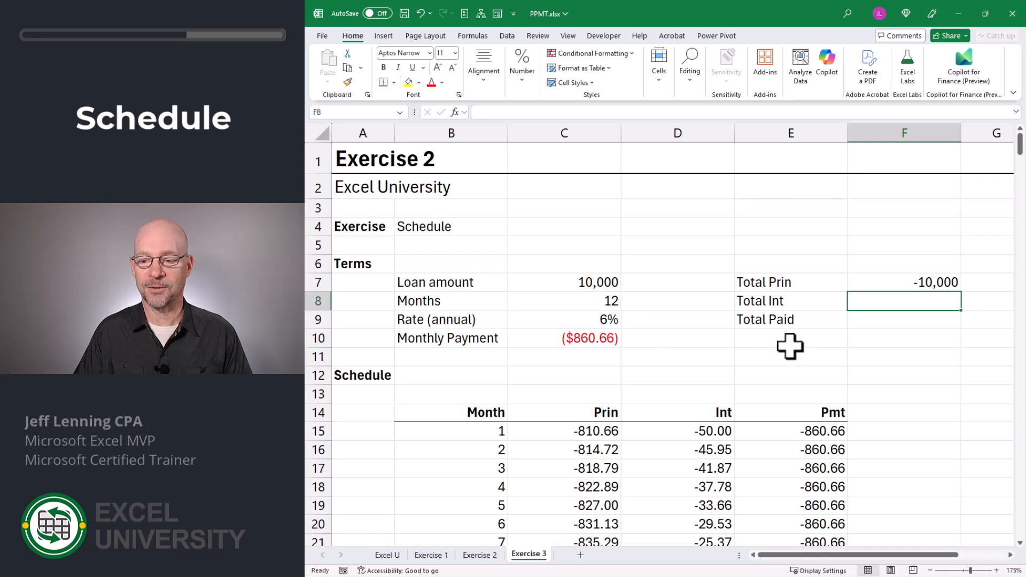
Enter =SUM(D15#) in F8 to total the spilled Int column.
text(=SUM()
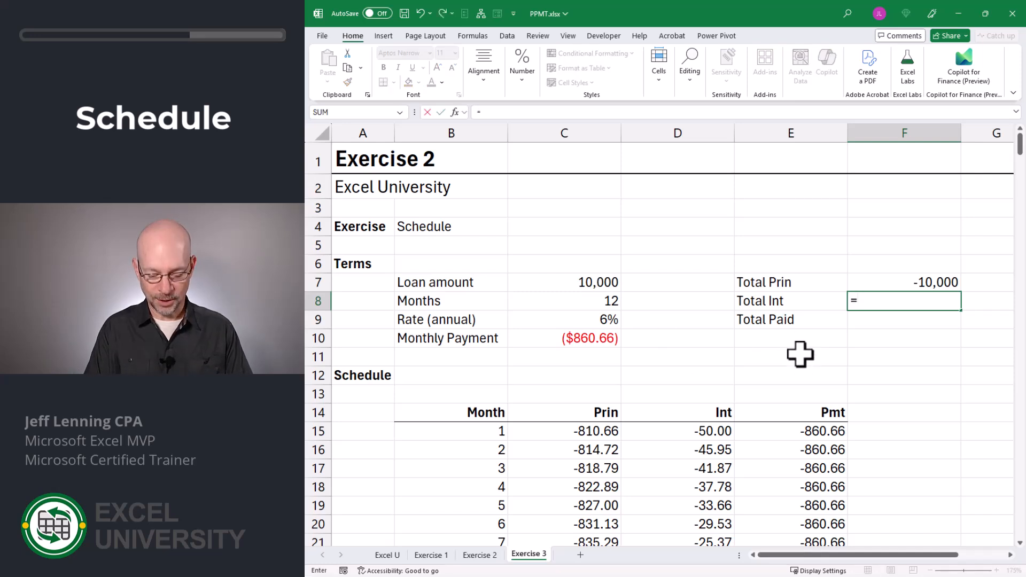
click(715, 431)
text(#)
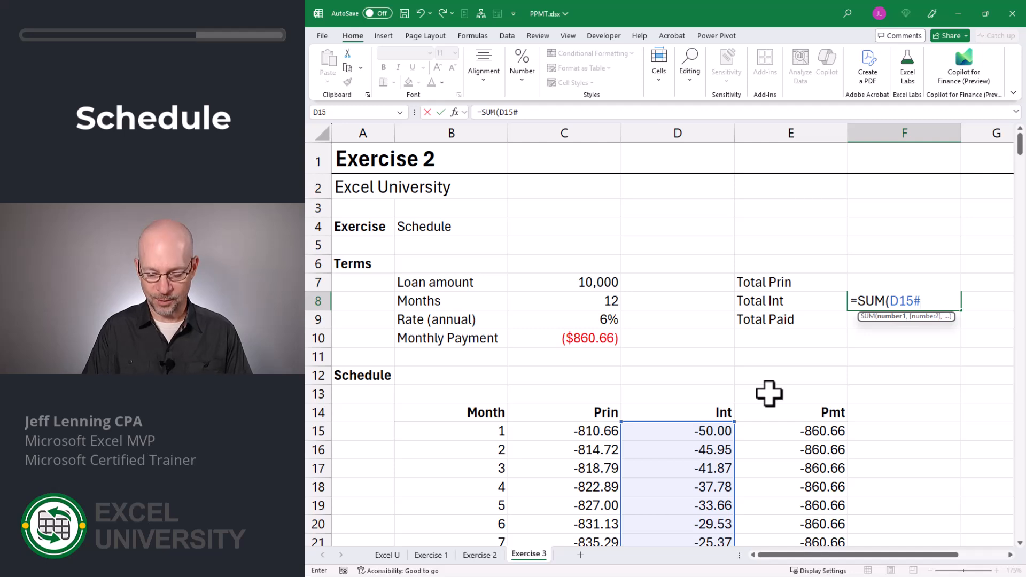
text())
key(Return)
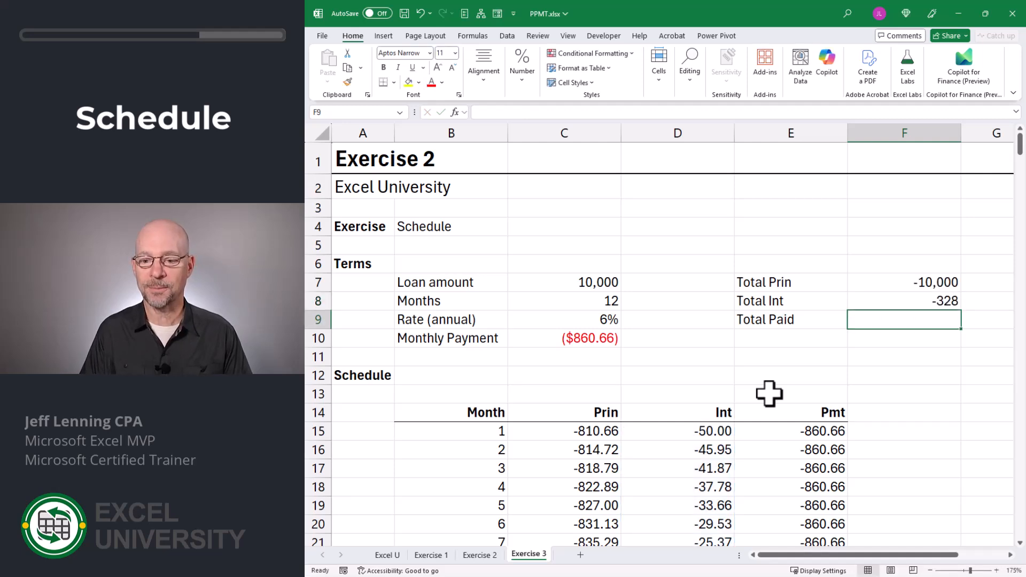
Enter =SUM(E15#) in F9 to total the spilled Pmt column as Total Paid.
text(=su)
key(Tab)
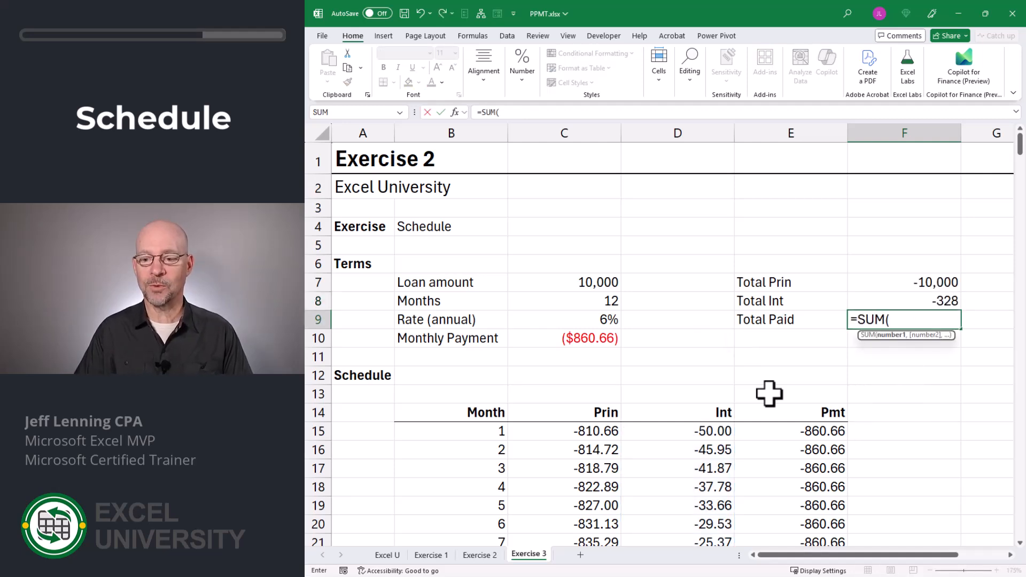
click(815, 427)
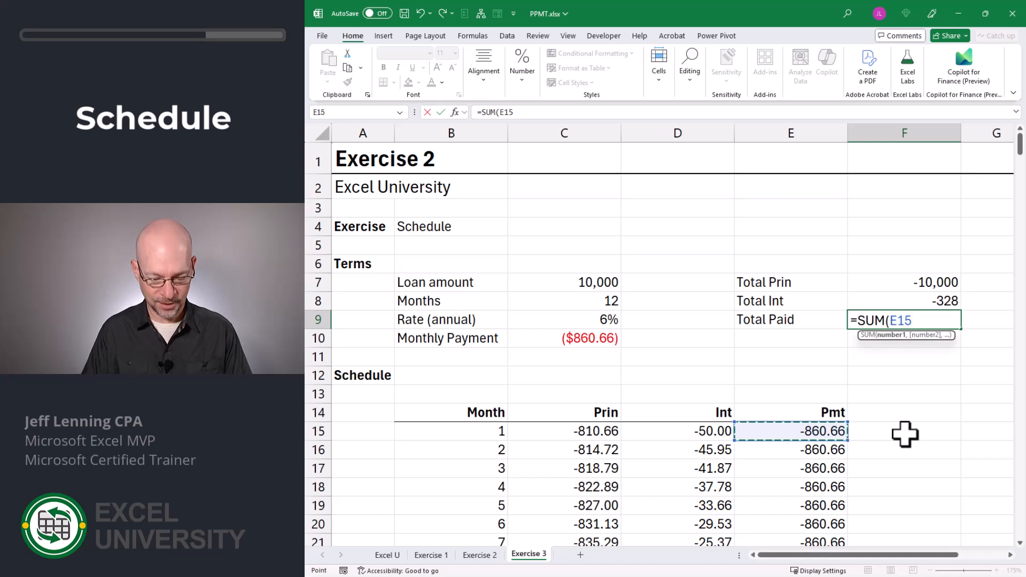
text(#))
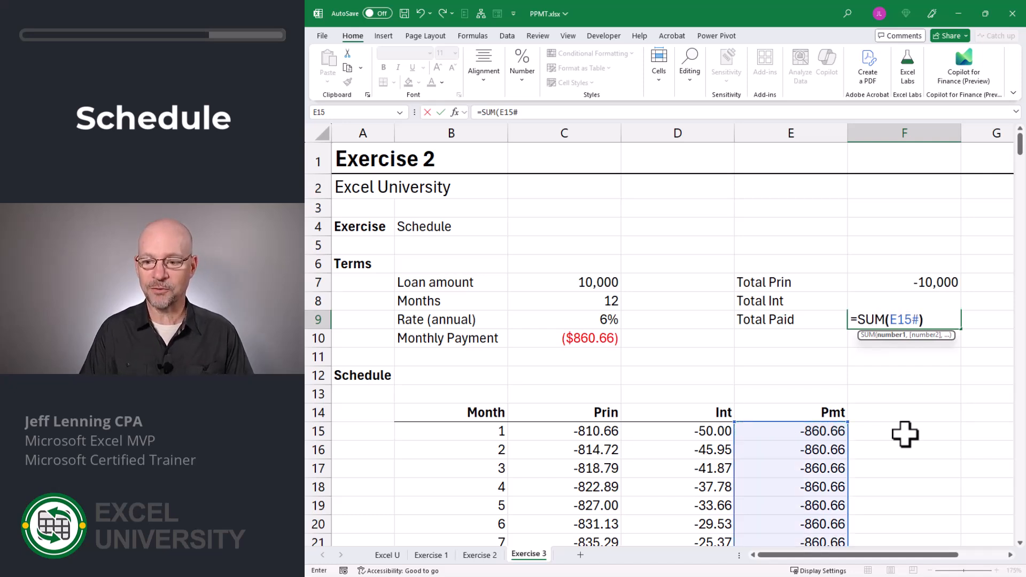
key(Return)
click(578, 297)
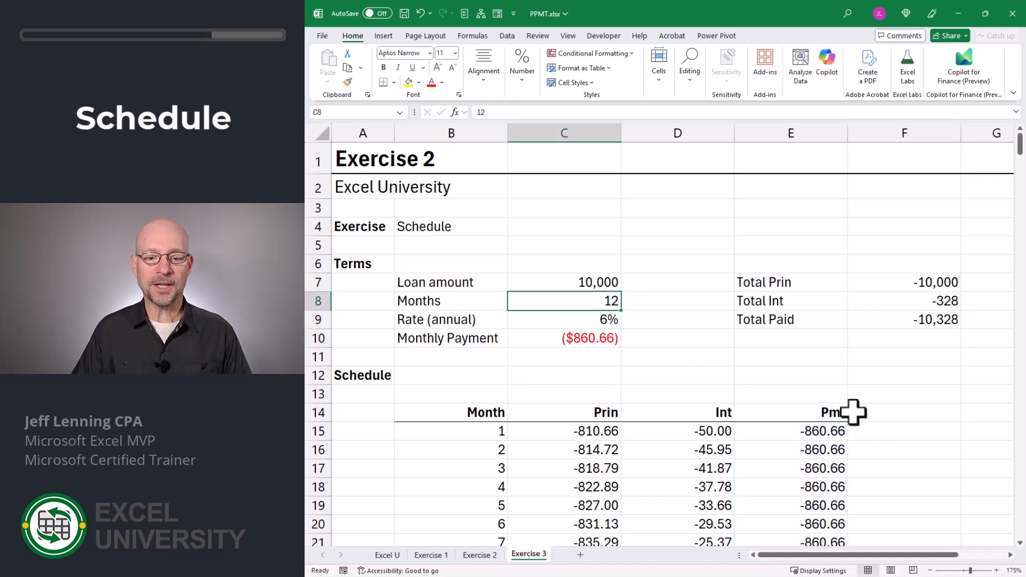
text(3)
key(Return)
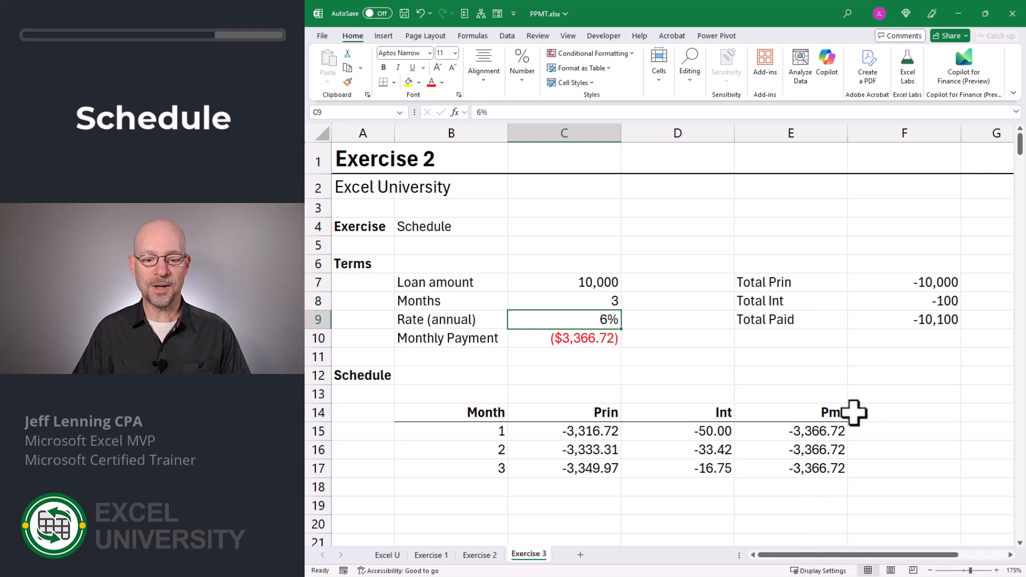
key(Up)
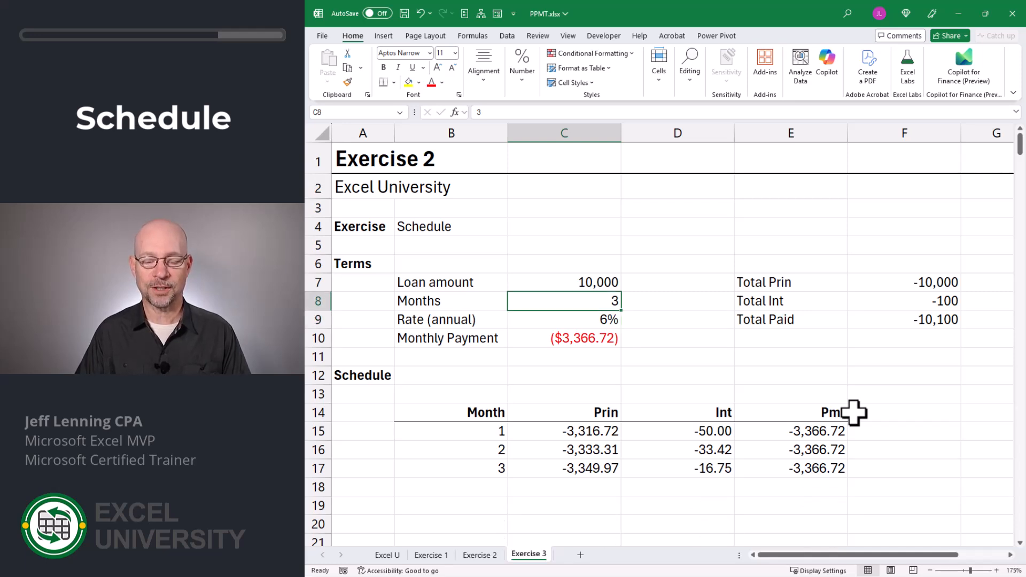
text(12)
key(Return)
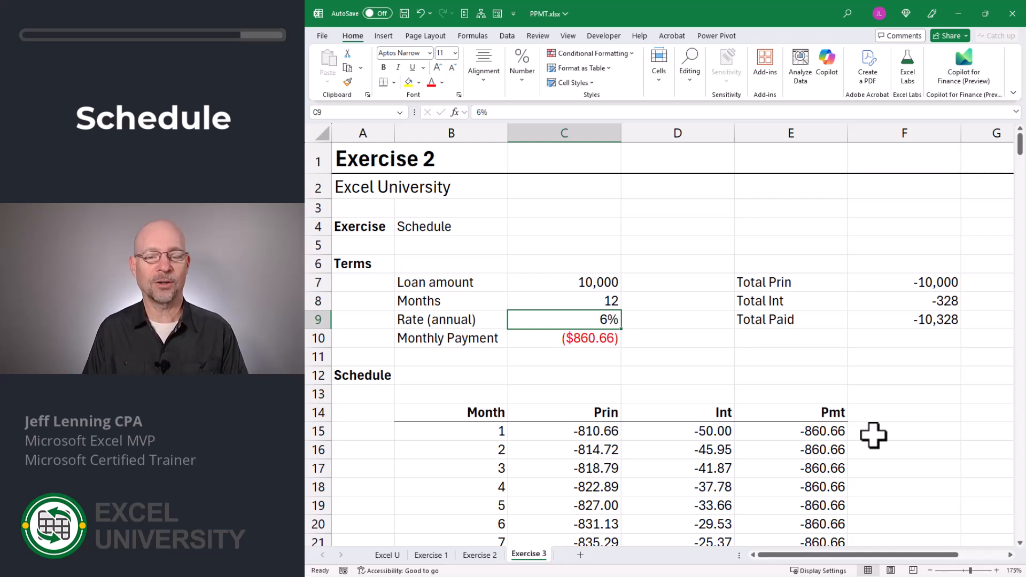
Negate the Monthly Payment PMT formula in C10 so it shows positive.
key(Down)
key(F2)
key(ctrl+Left)
key(ctrl+Left)
key(ctrl+Left)
key(ctrl+Left)
key(ctrl+Left)
key(ctrl+Left)
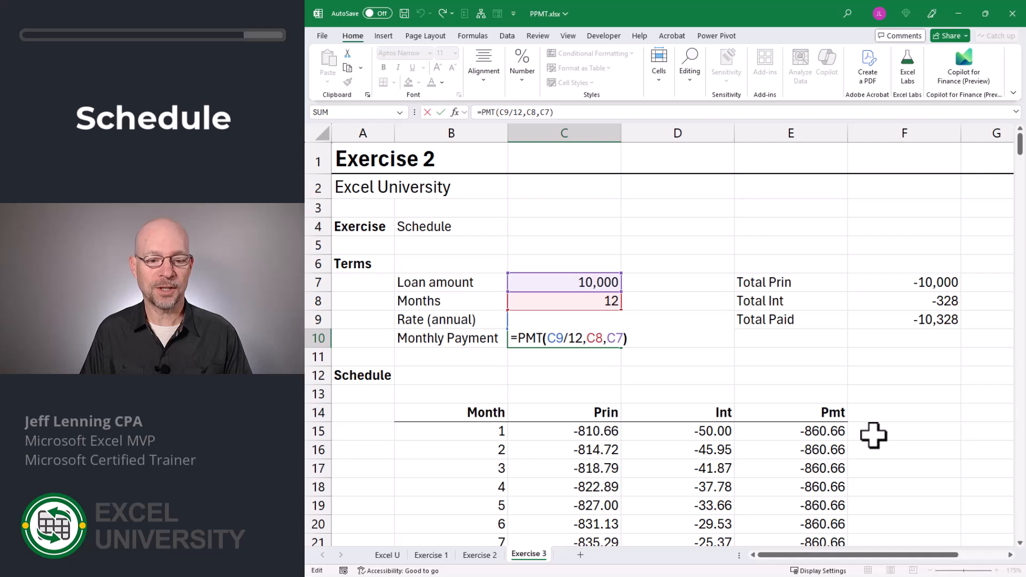
text(-)
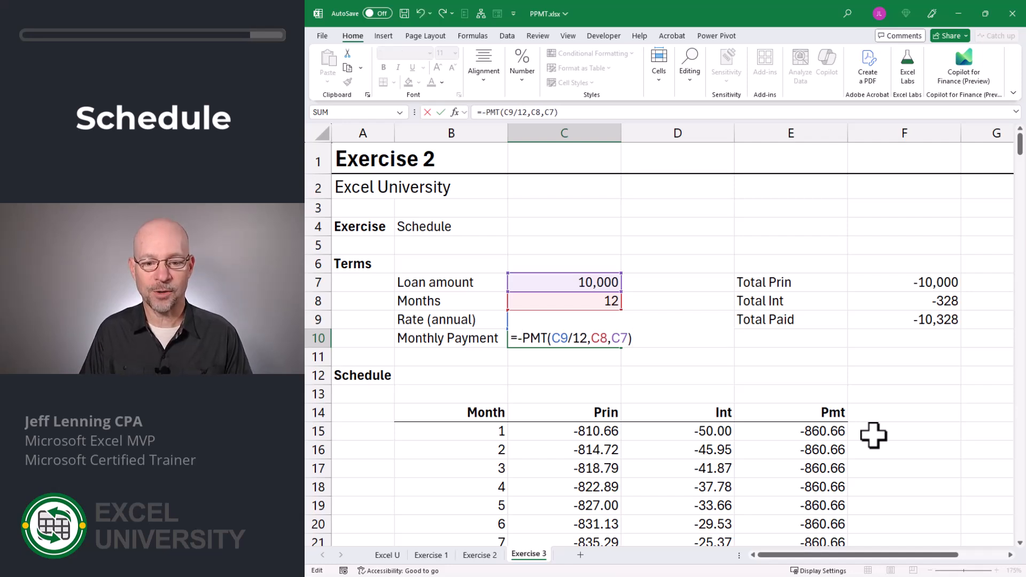
key(Return)
Negate the first Prin formula in C15 so the schedule and totals turn positive.
key(Down)
key(Down)
key(Down)
key(Down)
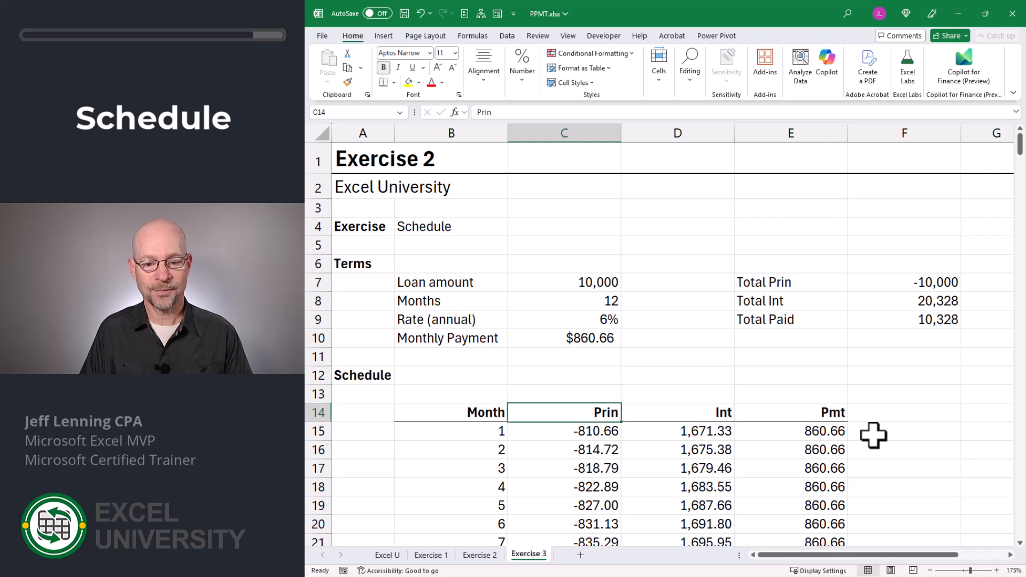
key(F2)
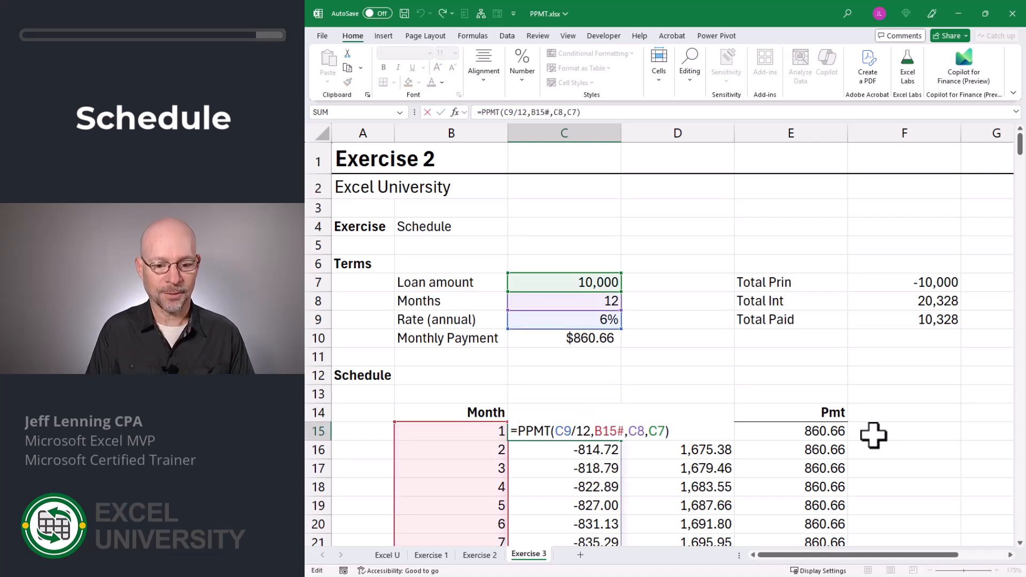
text(-)
key(Return)
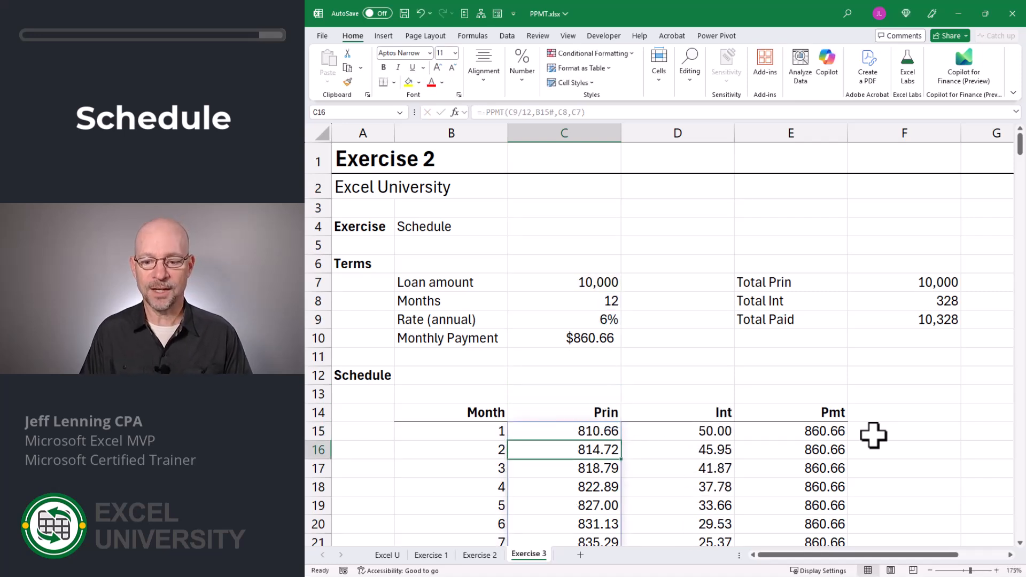